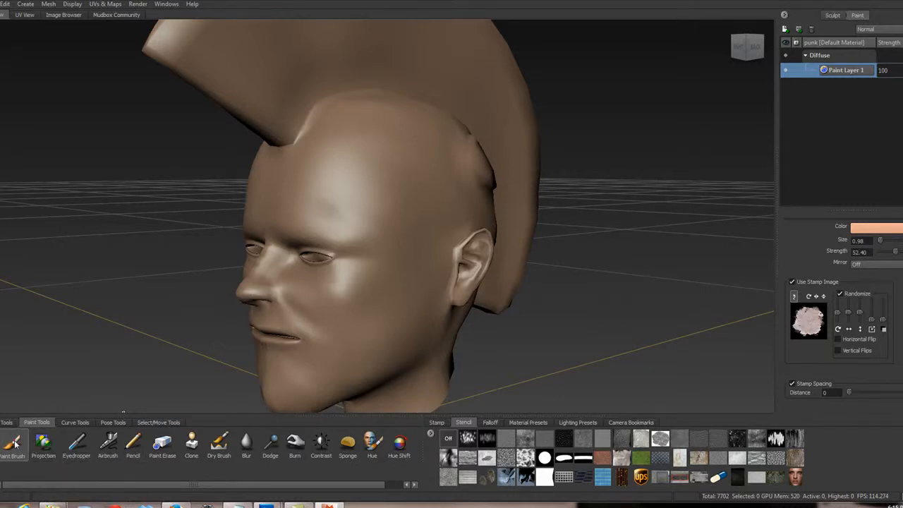
- Paint peach patches on the cheek and temple of the head at brush strengths 23.00 and 85.20
left_click_drag(896, 256, 887, 256)
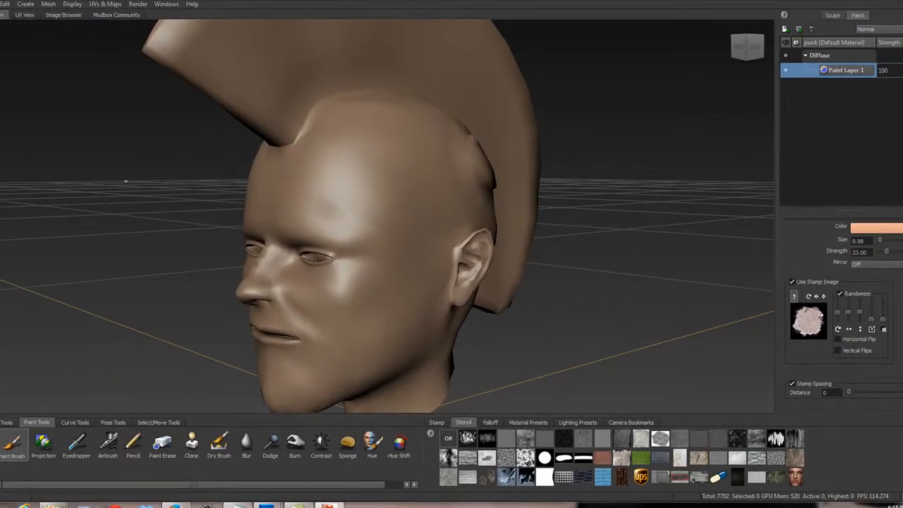
left_click_drag(366, 195, 365, 257)
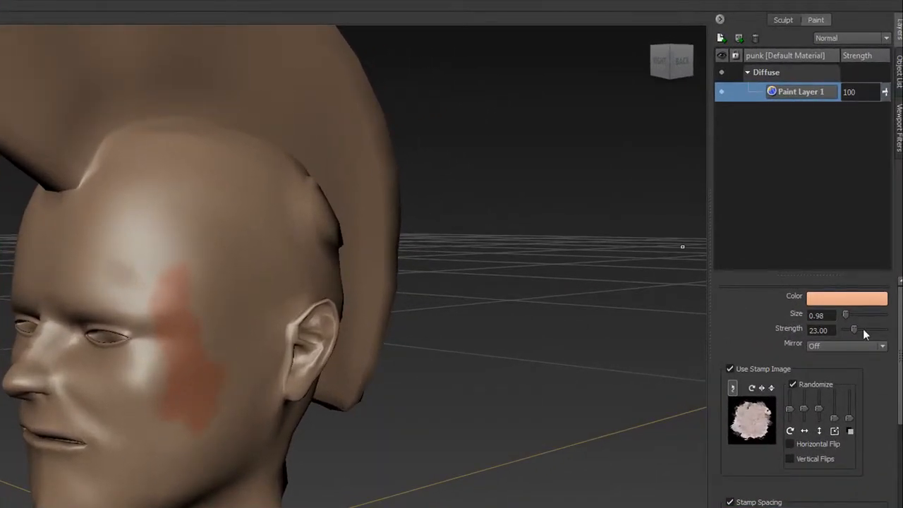
left_click(875, 328)
left_click_drag(853, 328, 878, 329)
mouse_move(242, 265)
left_mouse_down()
mouse_move(211, 328)
mouse_move(191, 251)
mouse_move(141, 282)
mouse_move(146, 455)
mouse_move(243, 409)
mouse_move(228, 365)
left_mouse_up()
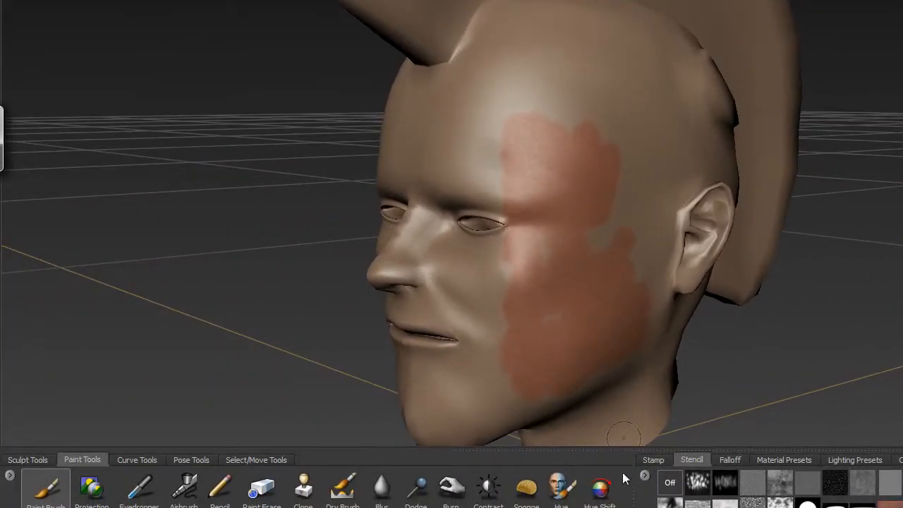
- Lower the paint brush strength to 13.10 and check the mirror options, leaving mirroring off
left_click(659, 460)
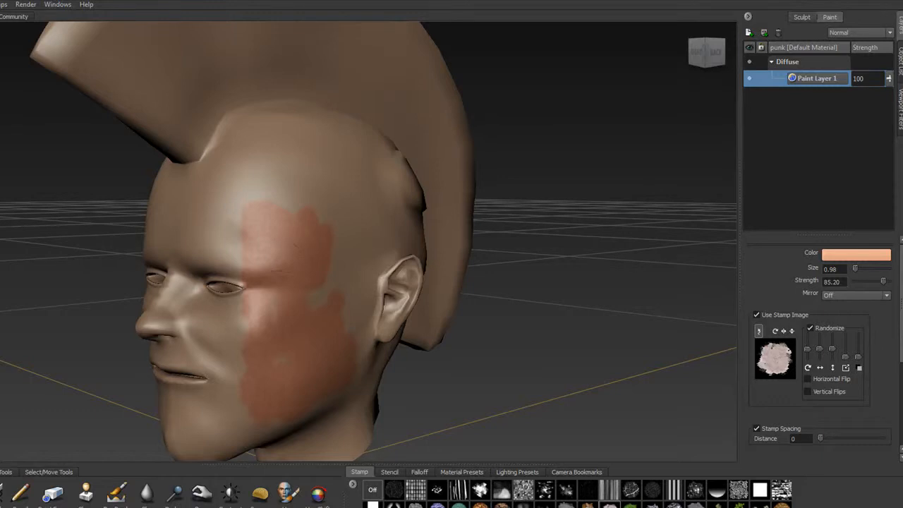
left_click_drag(885, 282, 862, 282)
left_click(844, 296)
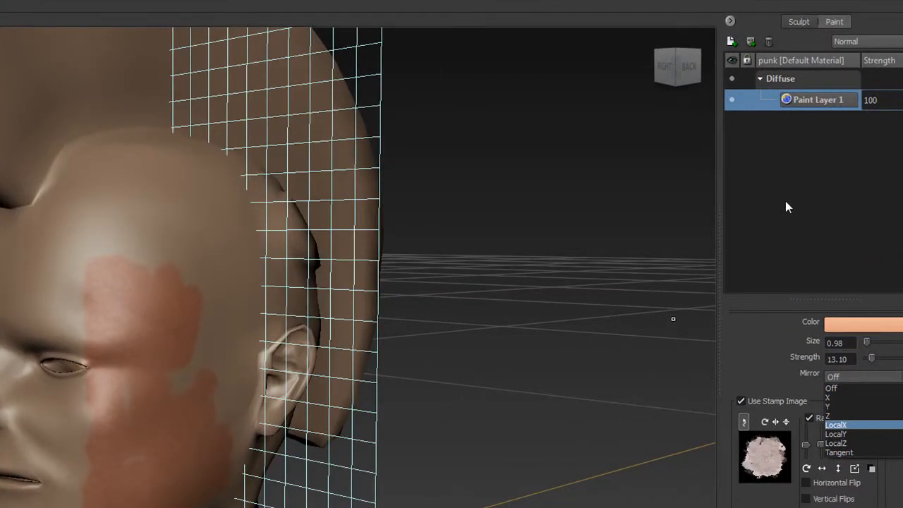
left_click(787, 203)
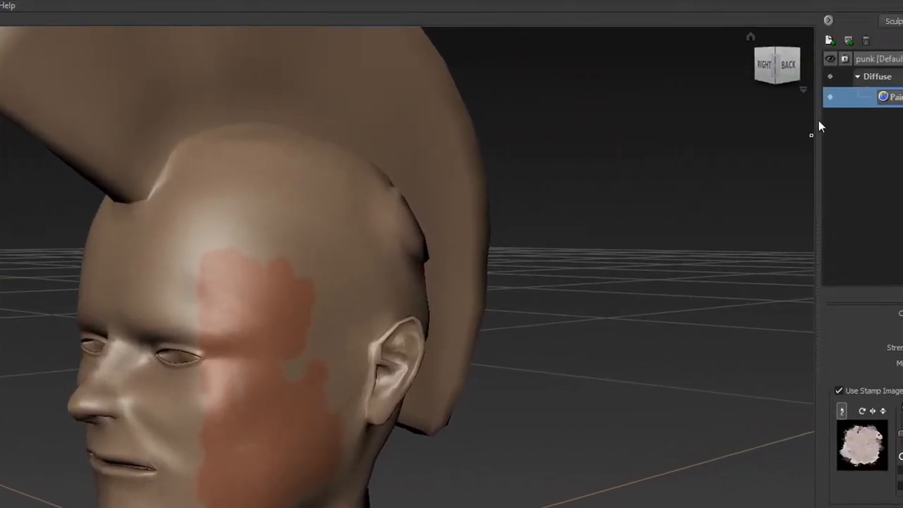
- Hide Paint Layer 1 and create a new 2048 diffuse paint layer named base
left_click(831, 96)
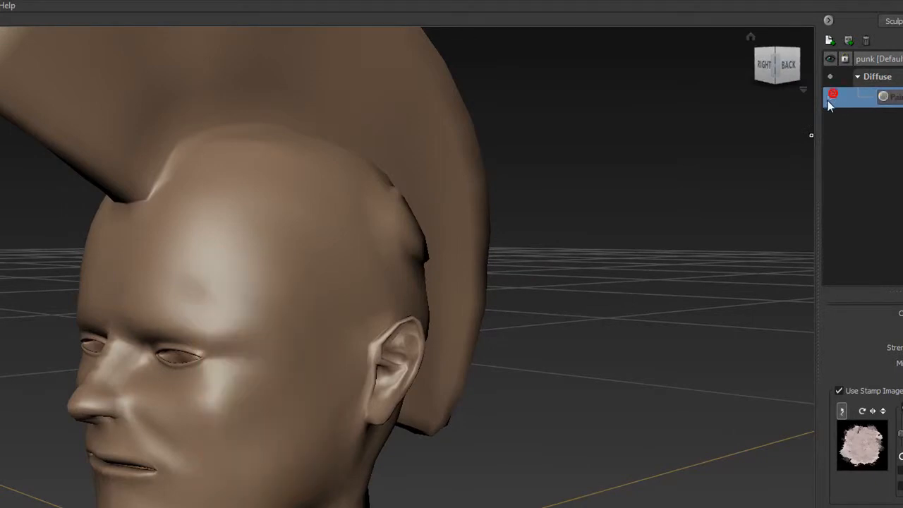
left_click(830, 41)
left_click(381, 304)
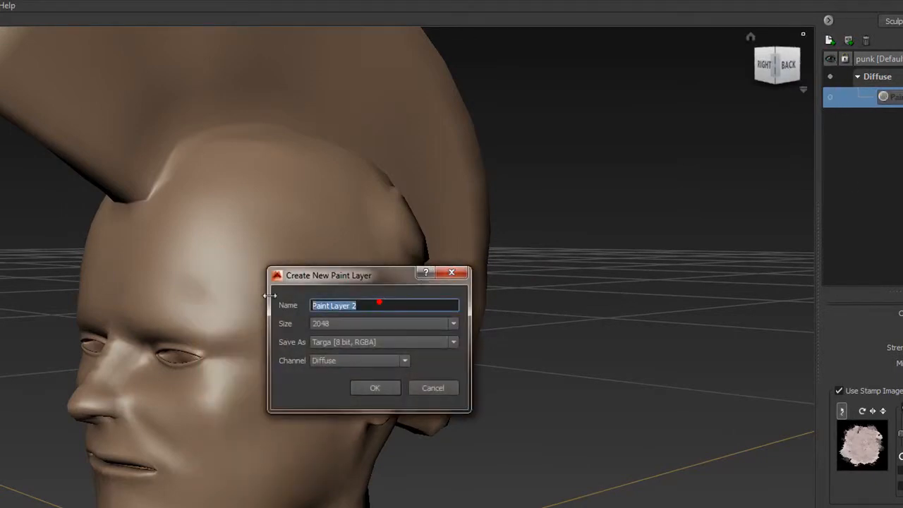
type("base")
key("Return")
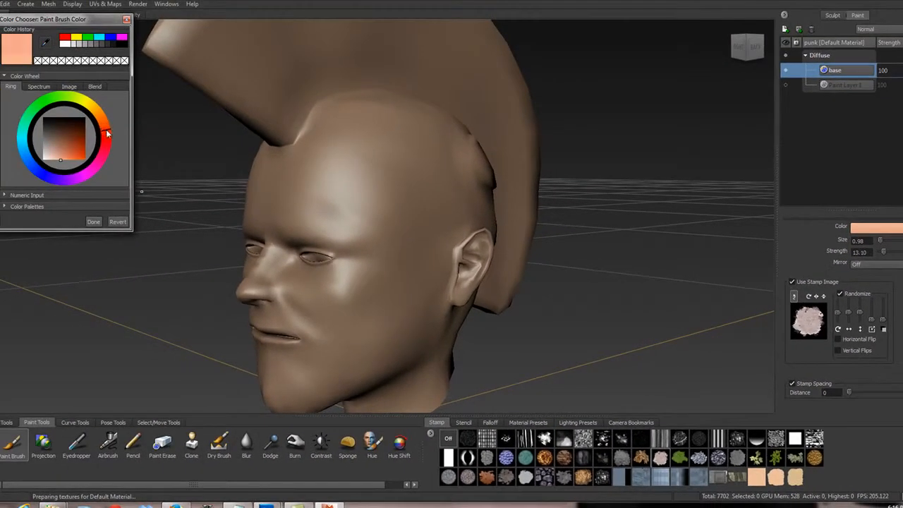
- Change the paint brush colour to a light red and set the brush strength to 26.20
left_click_drag(107, 131, 68, 155)
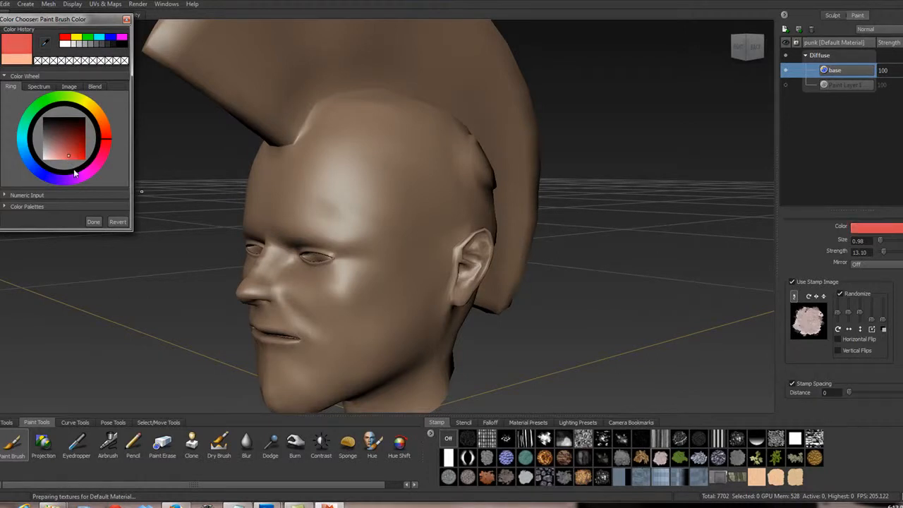
left_click(93, 223)
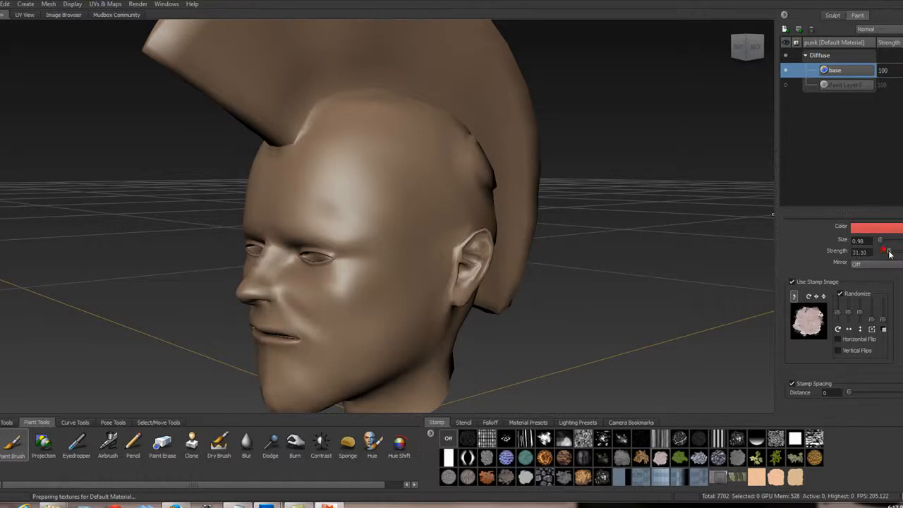
left_click_drag(888, 253, 891, 255)
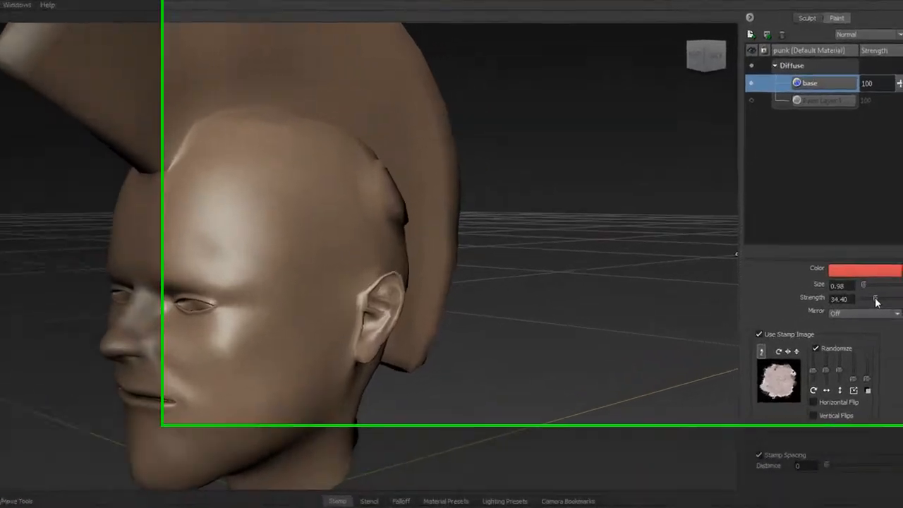
left_click_drag(889, 253, 887, 253)
- Try red strokes on the cheek at brush strengths 26.20 and 6.60, undoing each one
left_click(884, 100)
mouse_move(885, 101)
left_mouse_down()
mouse_move(876, 163)
mouse_move(887, 100)
left_mouse_up()
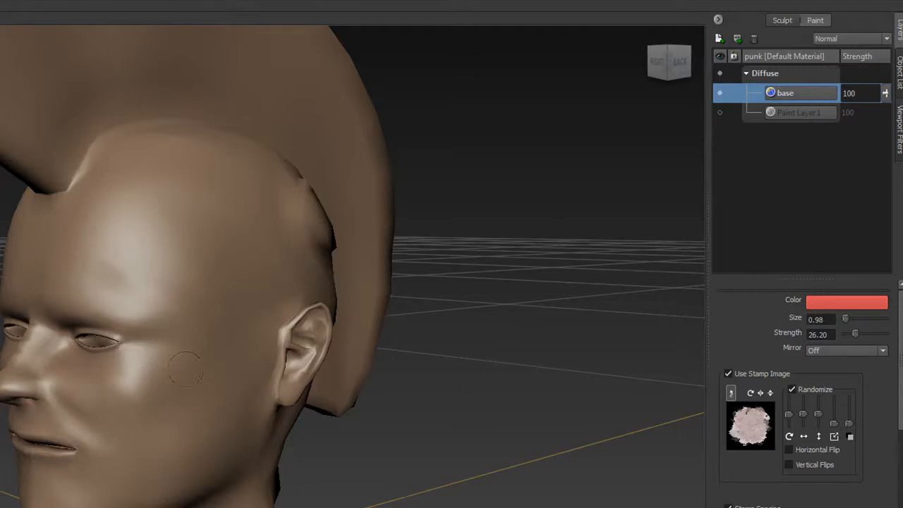
mouse_move(170, 416)
left_mouse_down()
mouse_move(145, 409)
mouse_move(159, 423)
mouse_move(146, 443)
mouse_move(176, 381)
mouse_move(185, 400)
left_mouse_up()
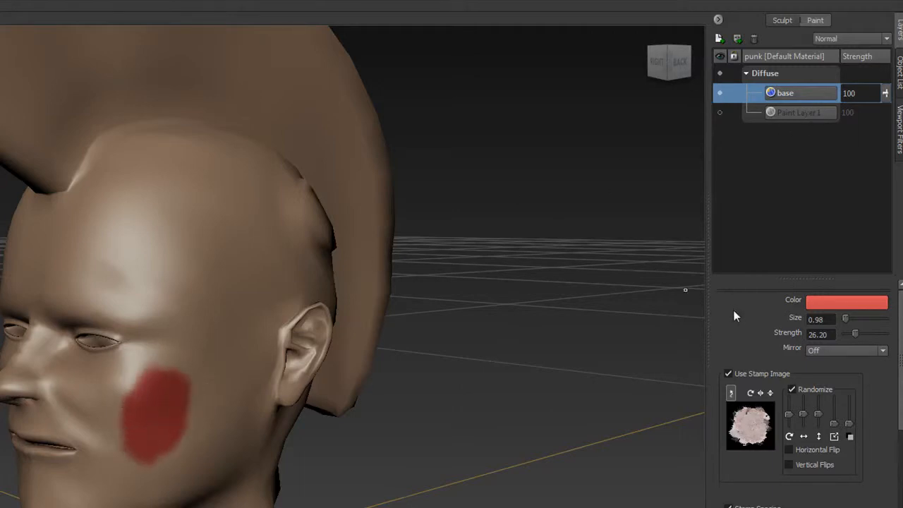
key("ctrl+z")
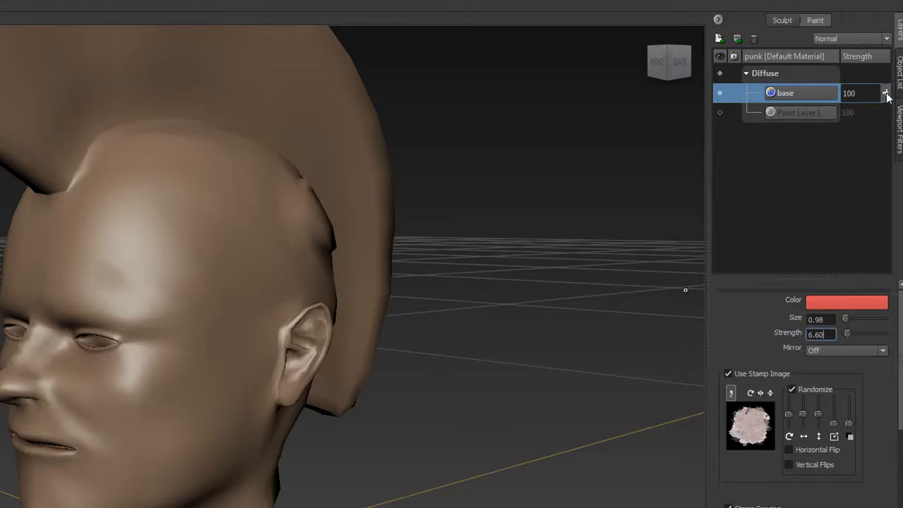
mouse_move(145, 383)
left_mouse_down()
mouse_move(169, 394)
mouse_move(143, 416)
mouse_move(176, 363)
mouse_move(170, 451)
mouse_move(205, 409)
mouse_move(198, 441)
mouse_move(152, 475)
mouse_move(137, 451)
mouse_move(134, 479)
mouse_move(196, 353)
mouse_move(198, 385)
mouse_move(134, 432)
mouse_move(111, 403)
mouse_move(183, 463)
mouse_move(151, 490)
left_mouse_up()
key("ctrl+z")
- Paint red patches on the cheek, temple and under the eye at brush strength 2.00, and set the base layer's strength to 39
left_click(818, 334)
type("2")
key("Return")
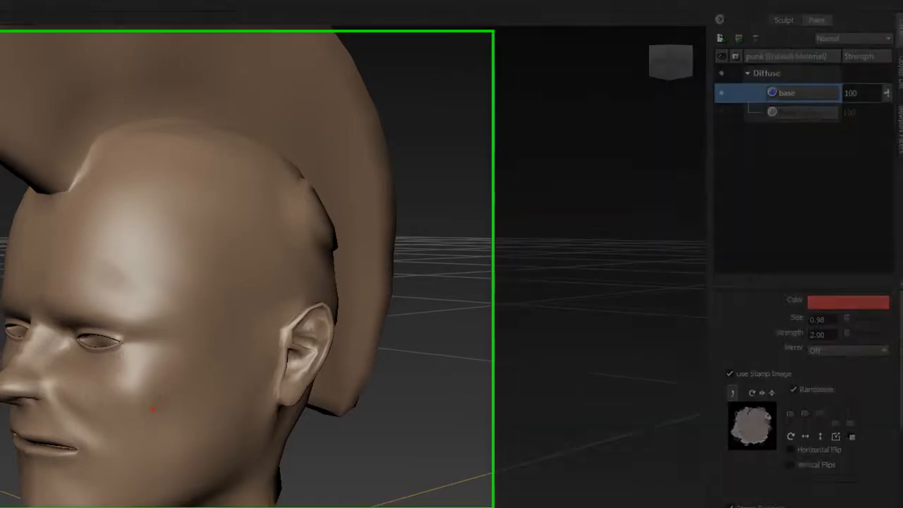
mouse_move(153, 409)
left_mouse_down()
mouse_move(162, 392)
mouse_move(151, 443)
left_mouse_up()
left_click_drag(535, 423, 512, 471)
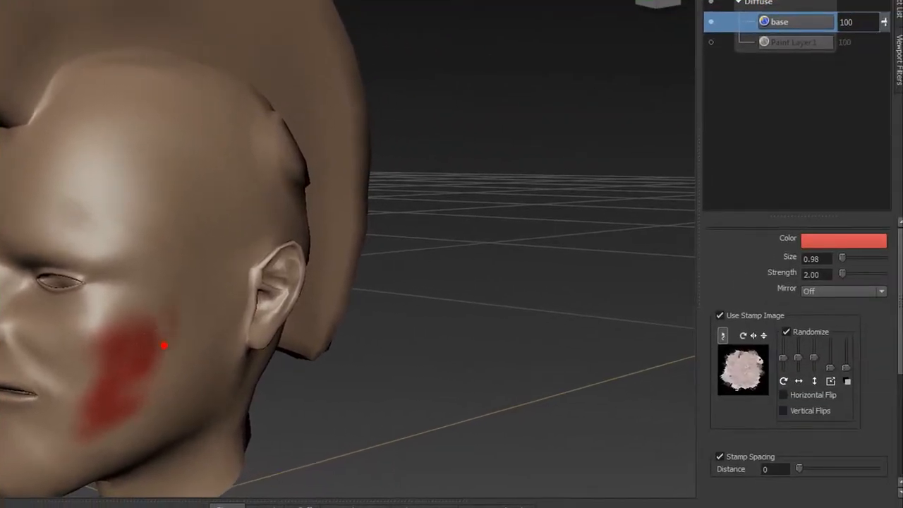
left_click(149, 252)
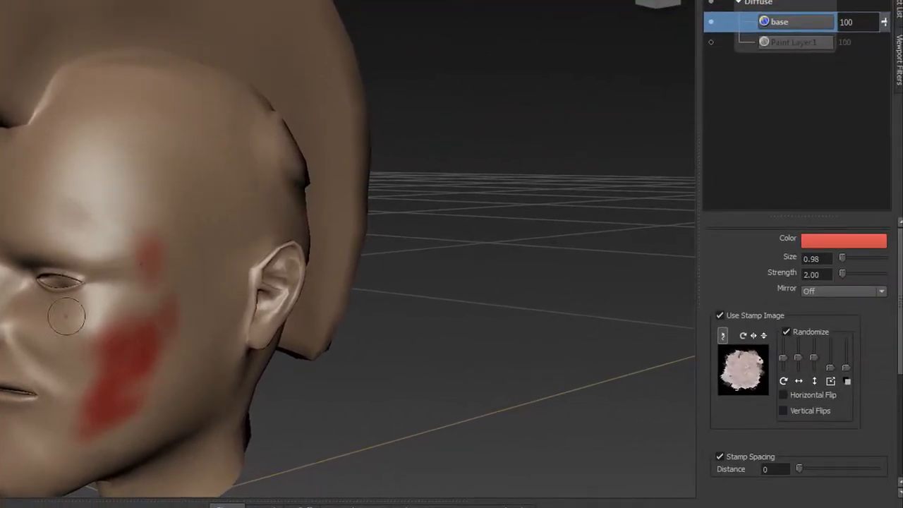
left_click(48, 305)
left_click(83, 306)
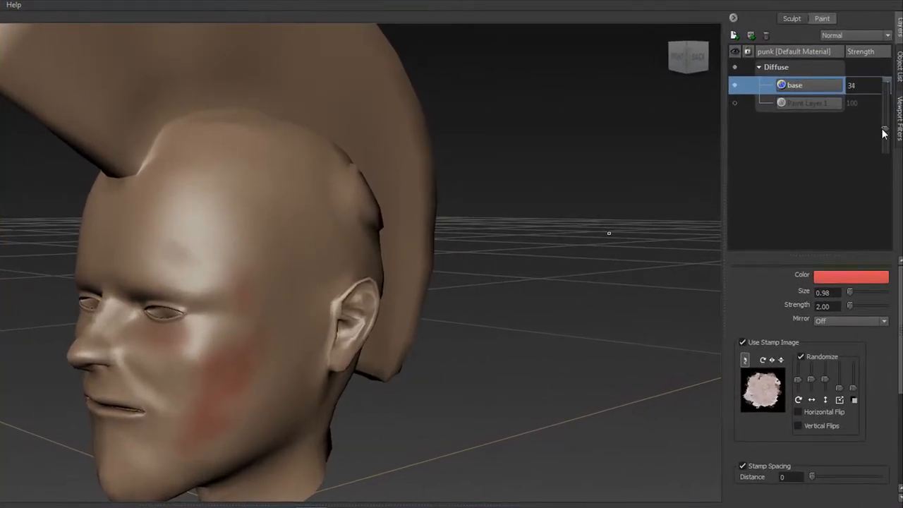
left_click_drag(884, 133, 885, 129)
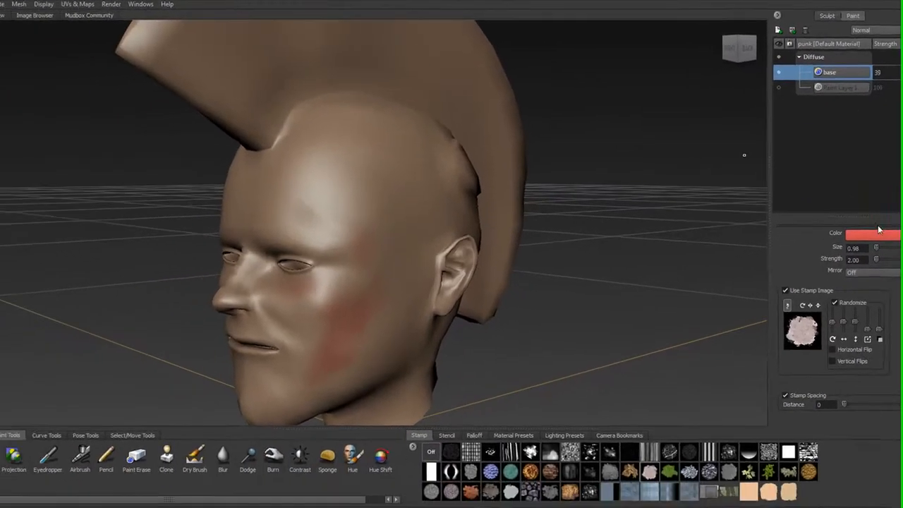
- Change the paint brush colour to a pale, muted cyan blue
left_click(852, 274)
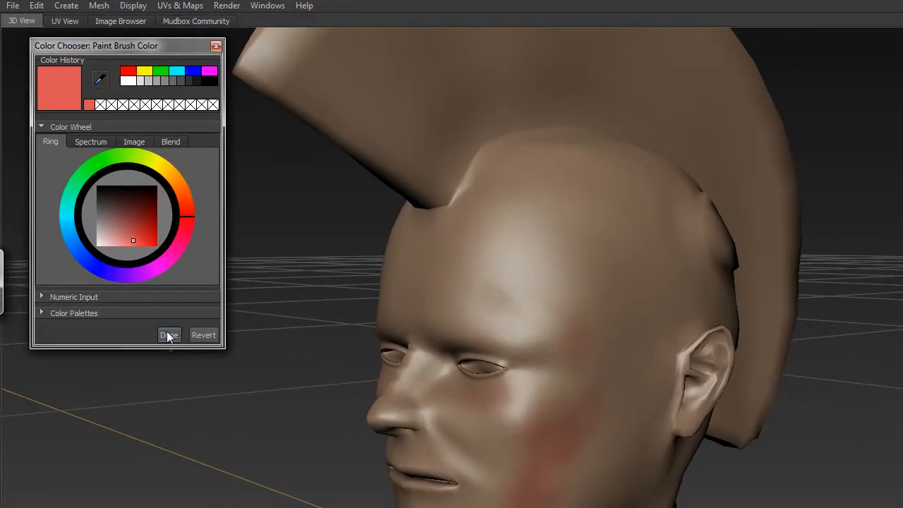
left_click(177, 71)
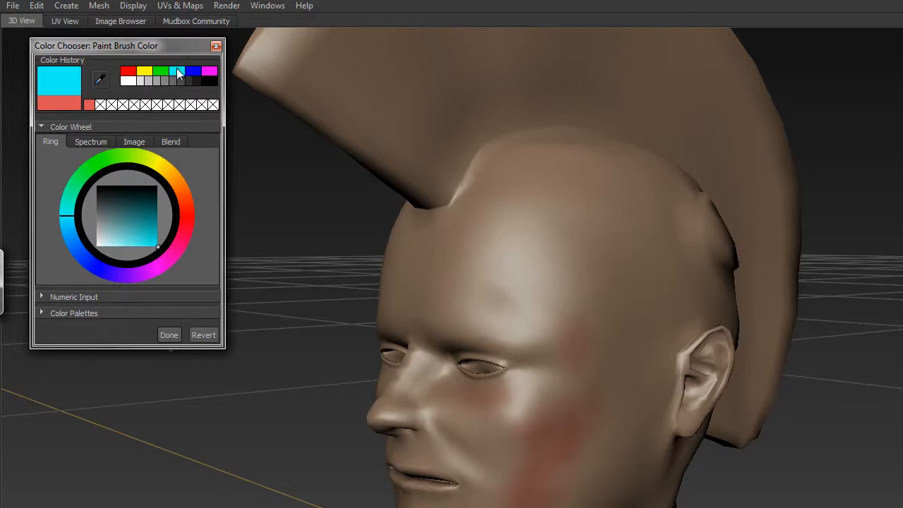
mouse_move(134, 211)
left_mouse_down()
mouse_move(122, 244)
mouse_move(118, 226)
mouse_move(116, 233)
left_mouse_up()
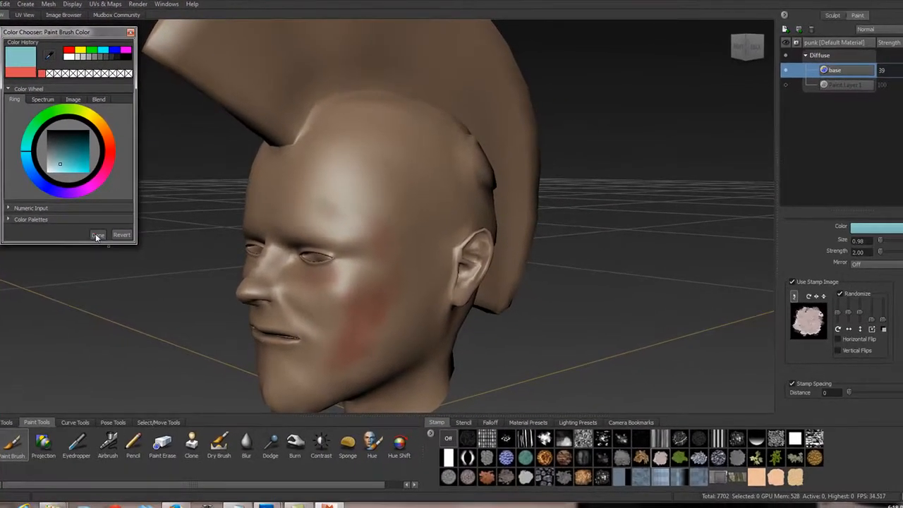
left_click(167, 333)
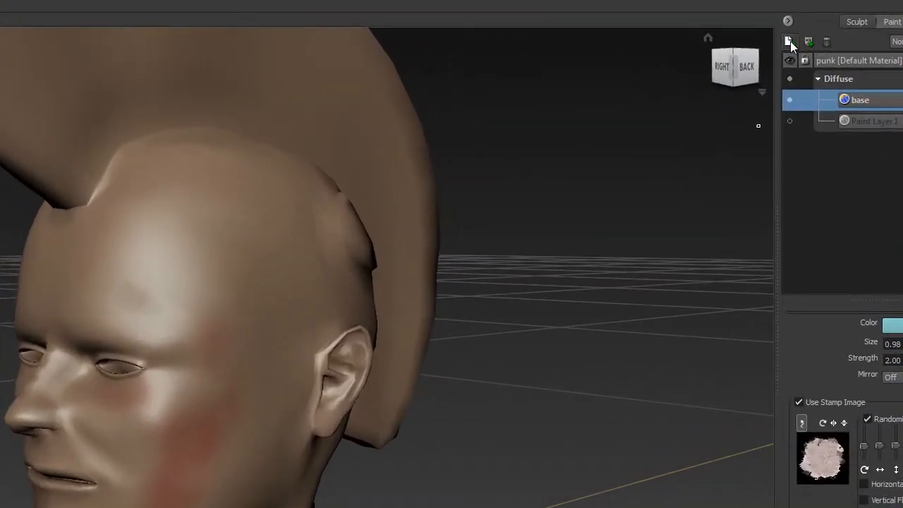
- Create a new 2048 diffuse paint layer named blue and set its layer strength to 39
left_click(784, 29)
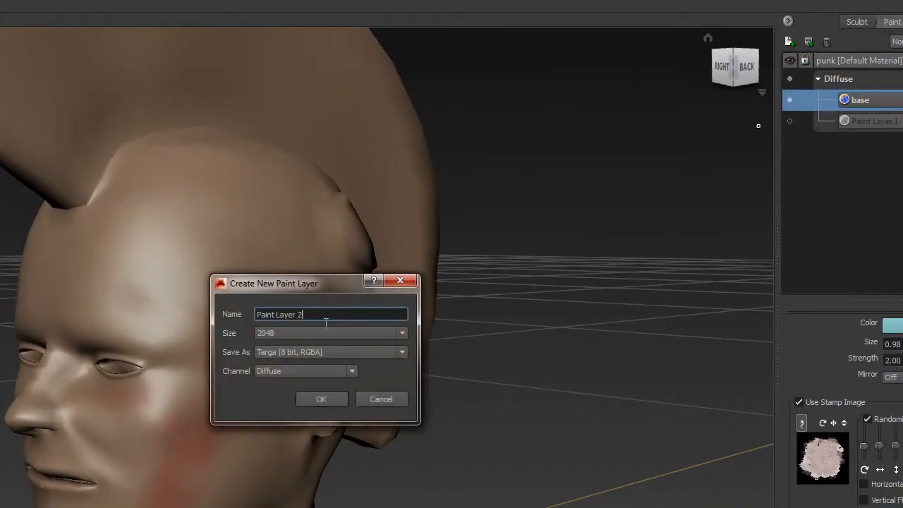
type("blue")
key("Return")
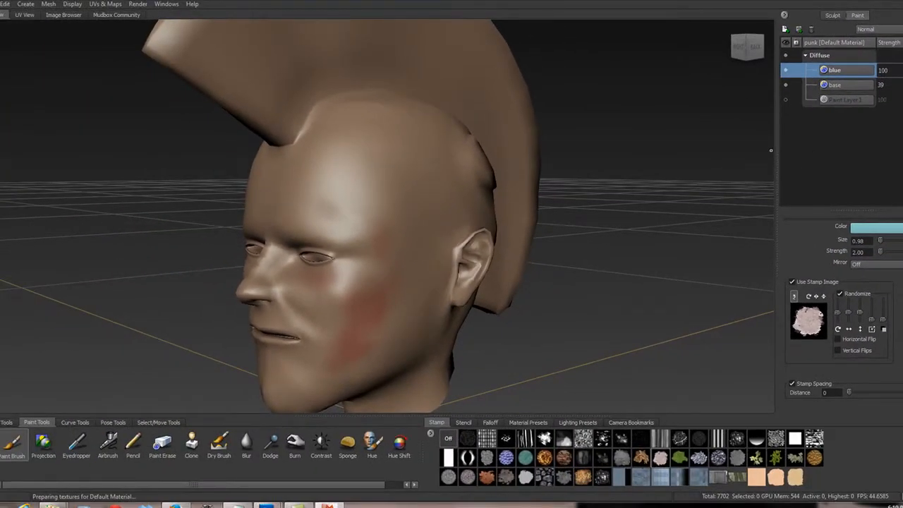
left_click_drag(902, 70, 899, 70)
double_click(893, 70)
type("39")
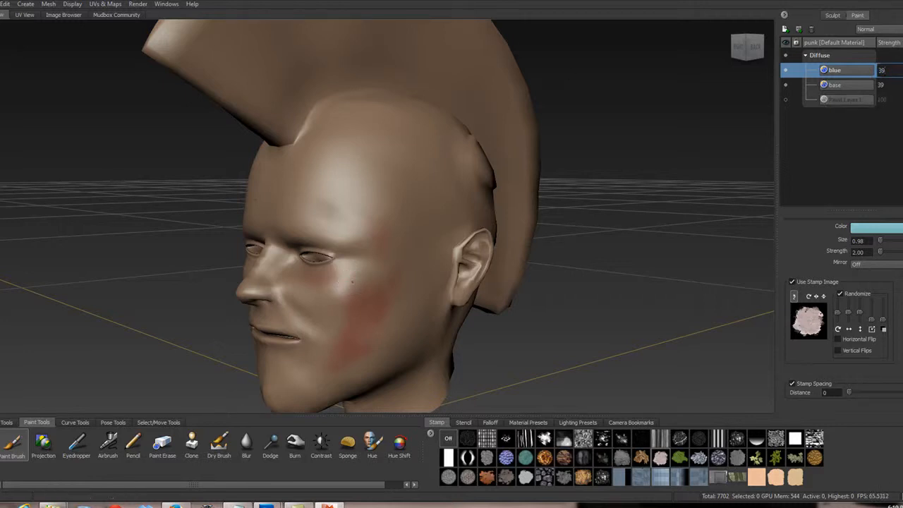
- Paint soft pale blue patches on the blue layer around the red areas of the cheek, brow, side of the head and jaw
left_click(352, 281)
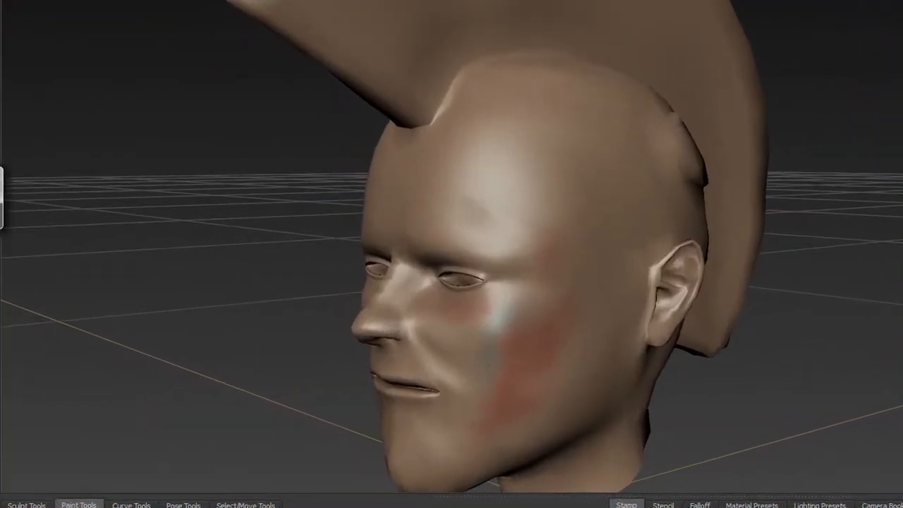
left_click(569, 381)
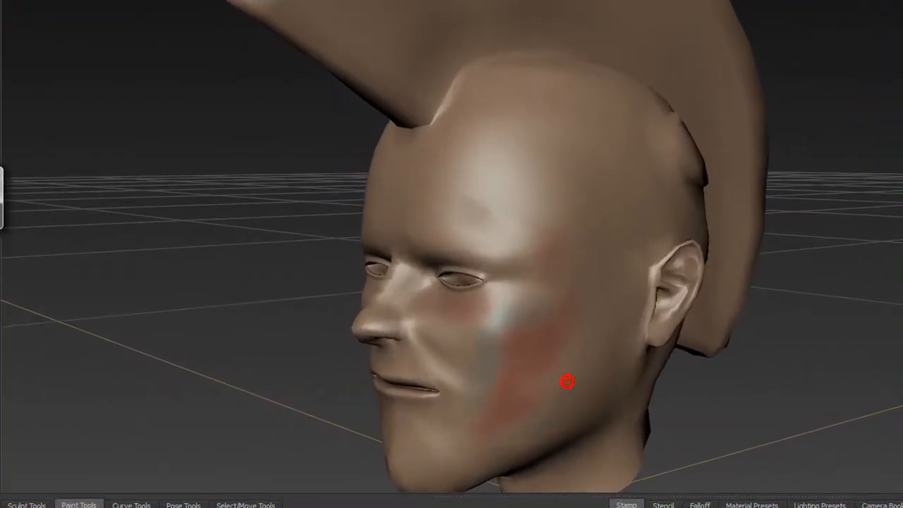
left_click(486, 248)
left_click(577, 265)
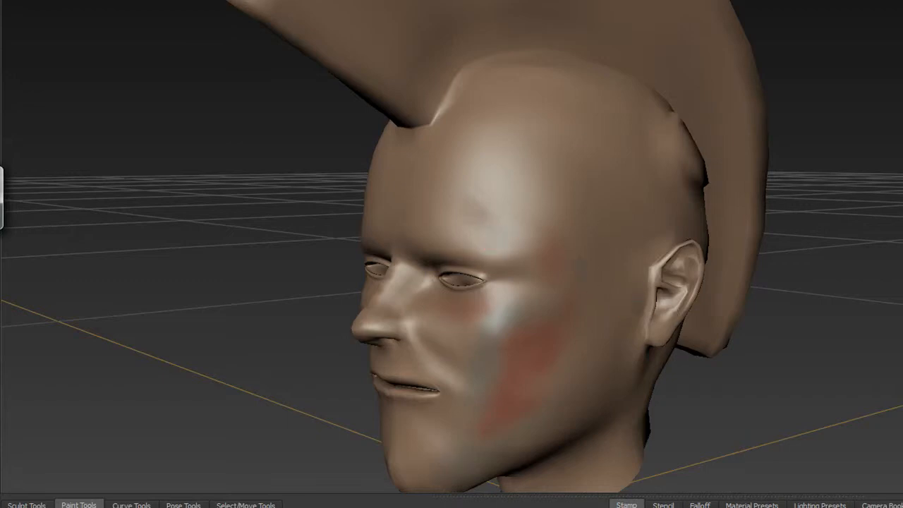
left_click(552, 177)
left_click(590, 398)
left_click(549, 431)
left_click(455, 328)
left_click(473, 348)
left_click(493, 357)
left_click_drag(465, 326, 501, 276)
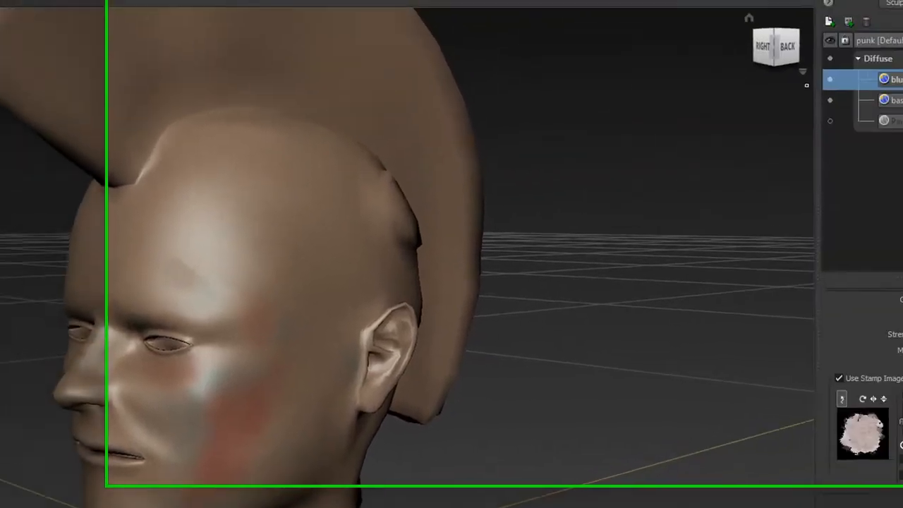
- Merge the visible blue and base paint layers into a single layer
left_click(823, 120)
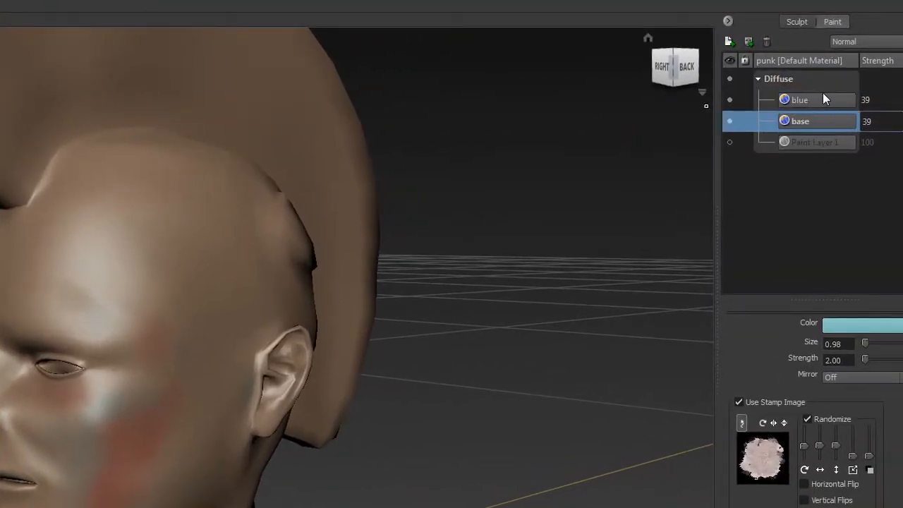
left_click(820, 99)
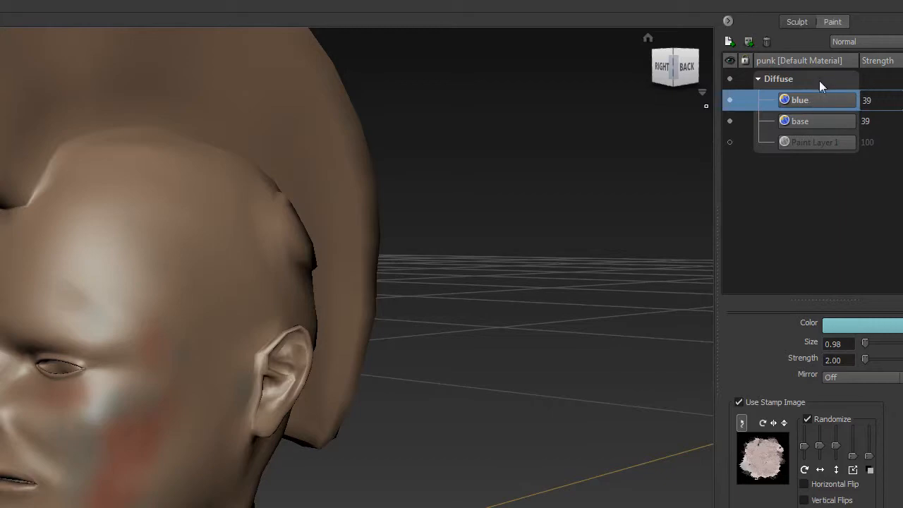
right_click(823, 96)
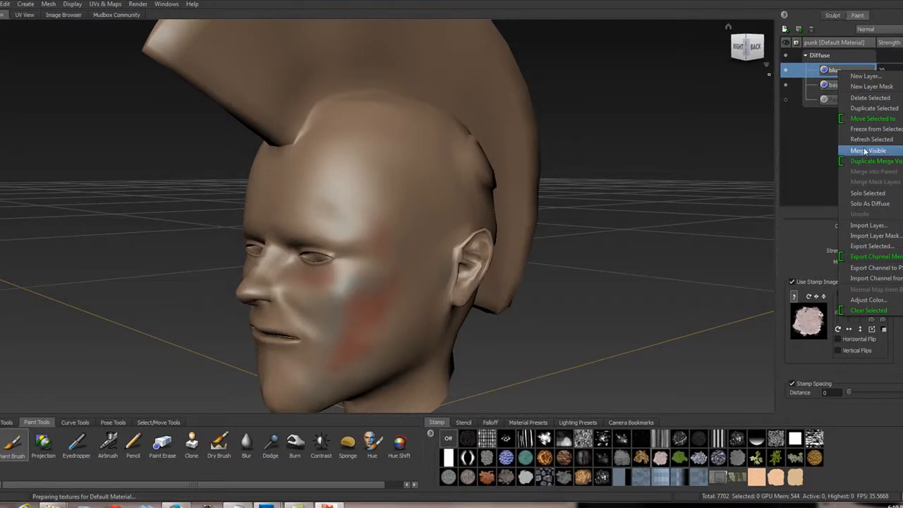
left_click(864, 151)
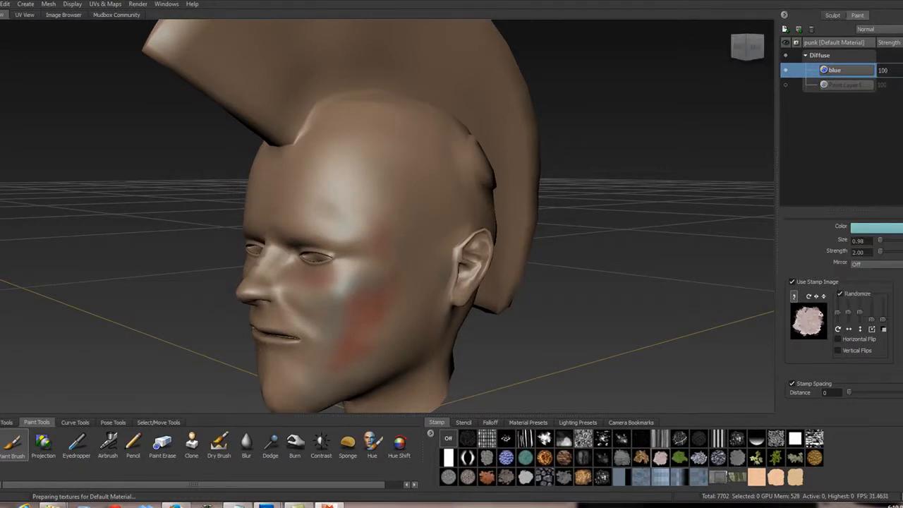
- Blur the red and blue patches on the cheek, brow and jaw with a randomized stamp to soften them into the skin
left_click(246, 442)
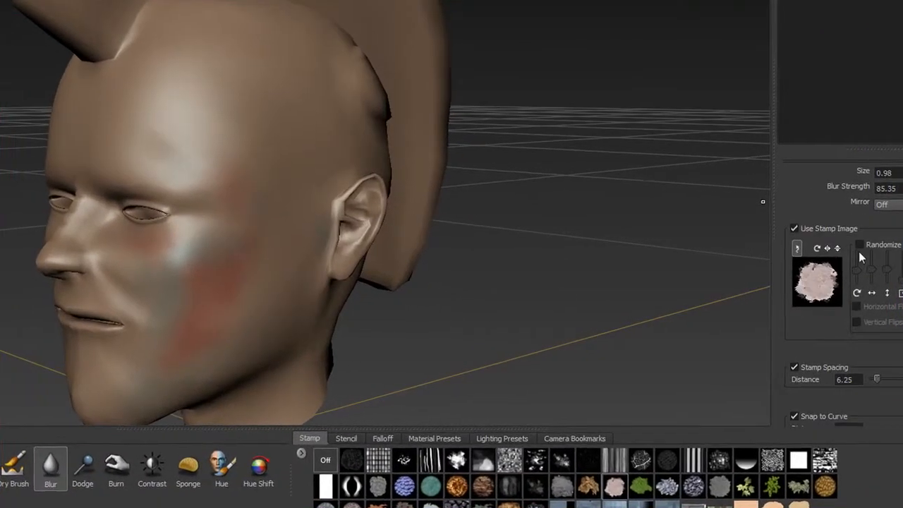
left_click(859, 245)
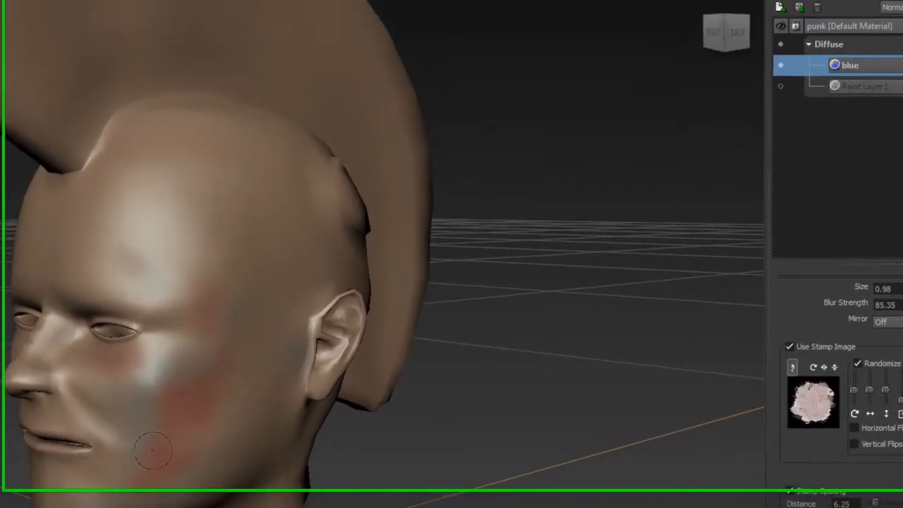
left_click_drag(150, 438, 167, 442)
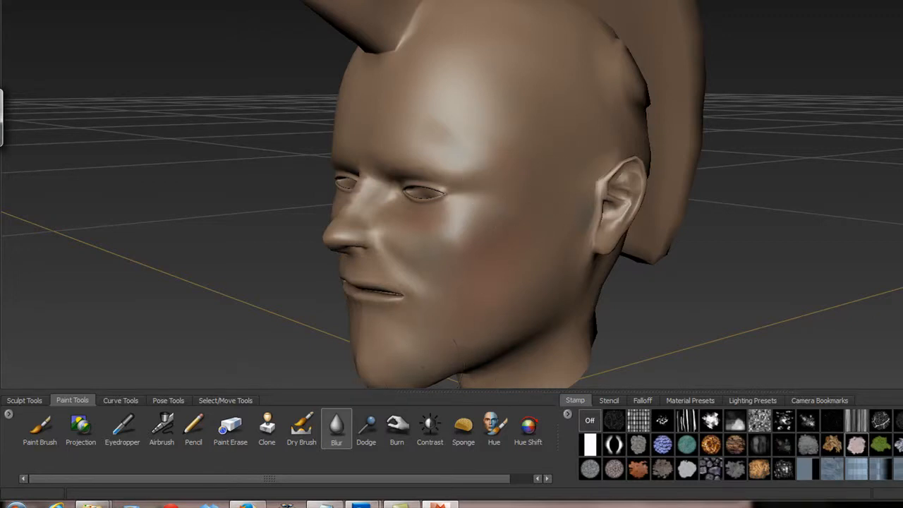
left_click(420, 362)
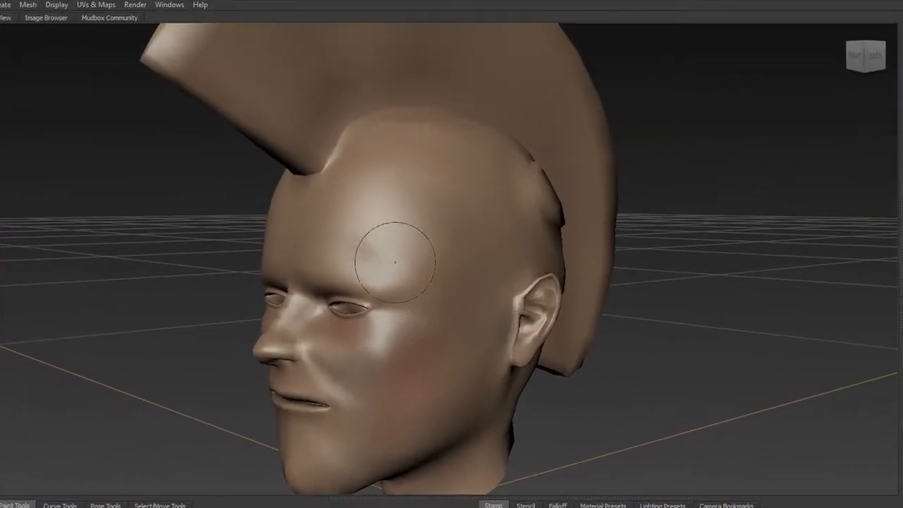
right_click_drag(475, 306, 404, 296, "alt")
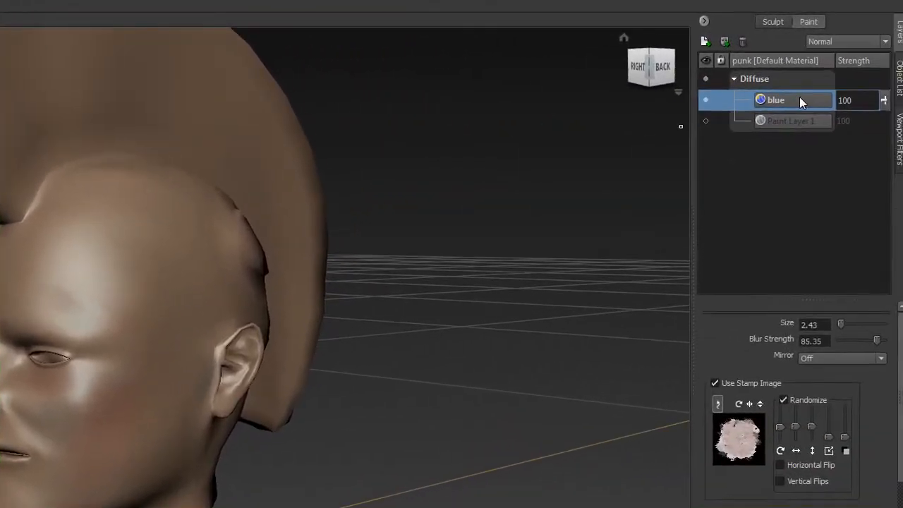
- Export the current screen view to a PSD file named mohawk in the demos folder on the Desktop
right_click(799, 101)
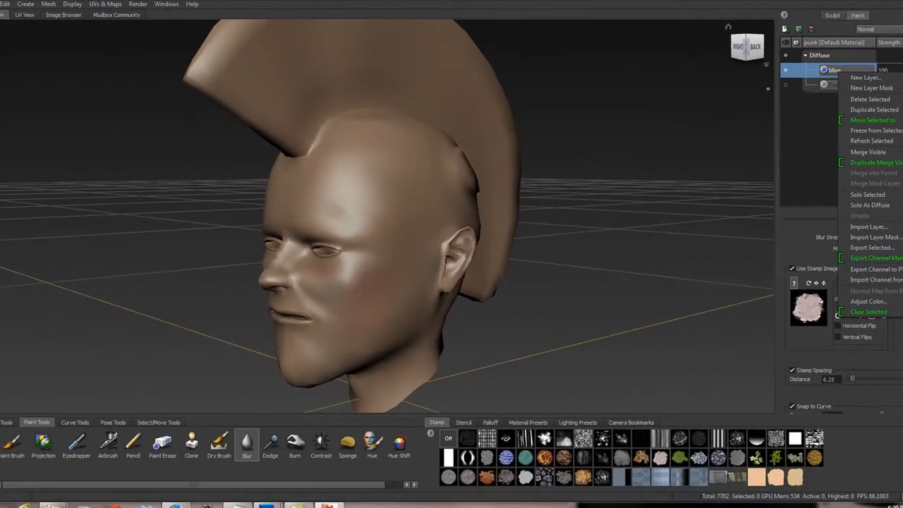
left_click(0, 4)
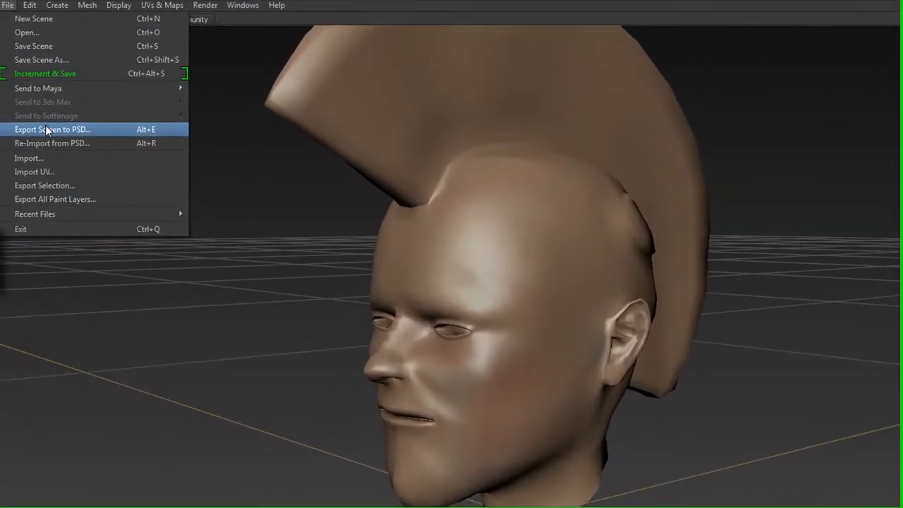
left_click(28, 98)
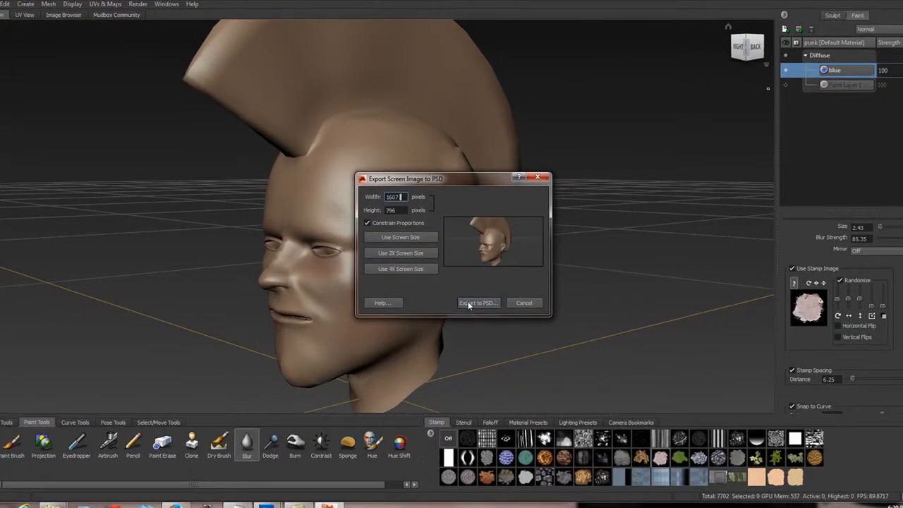
left_click(467, 302)
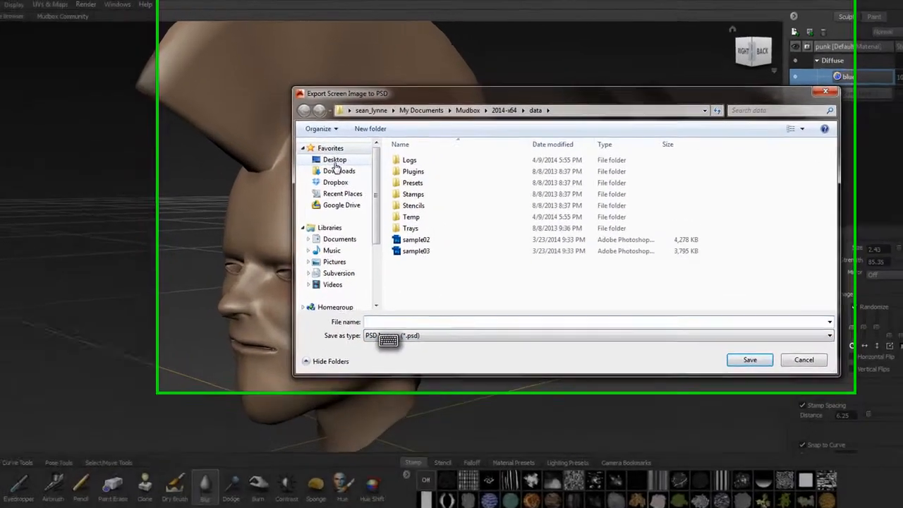
left_click(365, 146)
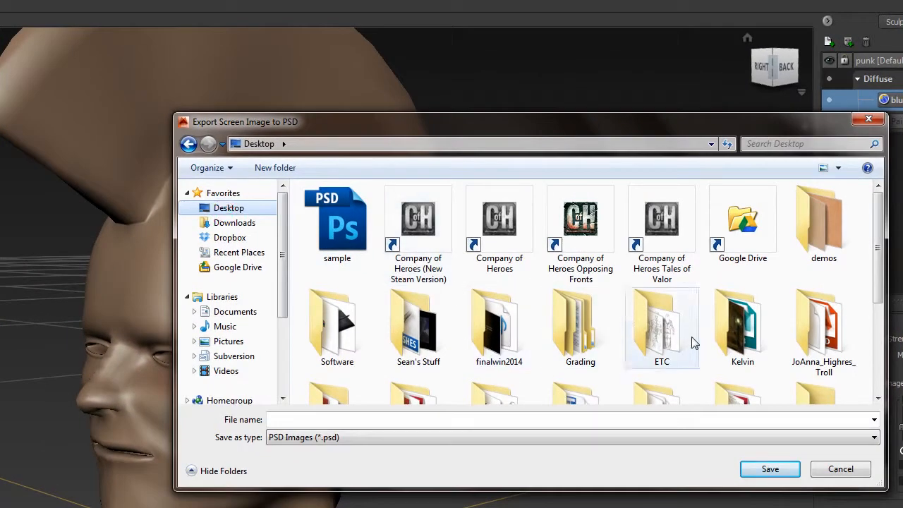
scroll(688, 343, "down", 2)
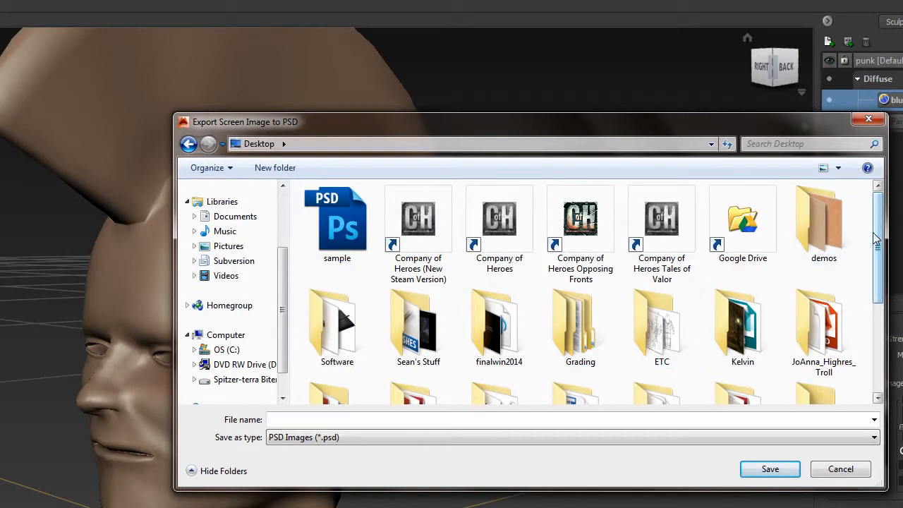
double_click(837, 217)
left_click(307, 419)
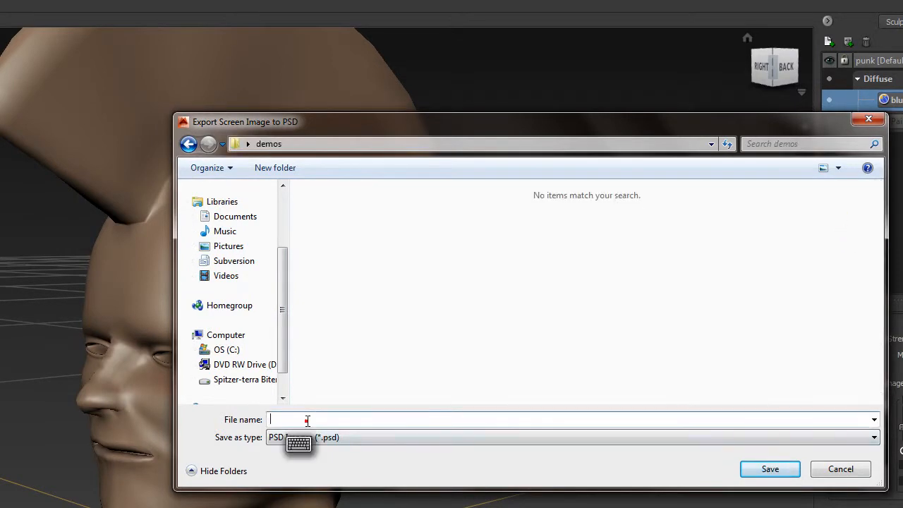
type("mohawk")
key("Return")
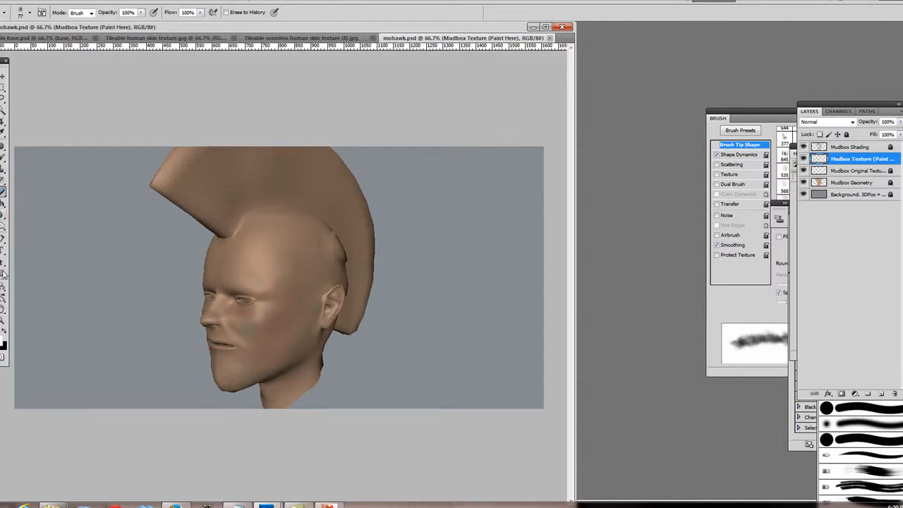
- Set the foreground colour to the dusty pink c9a0a0
left_click(3, 339)
mouse_move(493, 148)
left_mouse_down()
mouse_move(402, 161)
mouse_move(386, 124)
left_mouse_up()
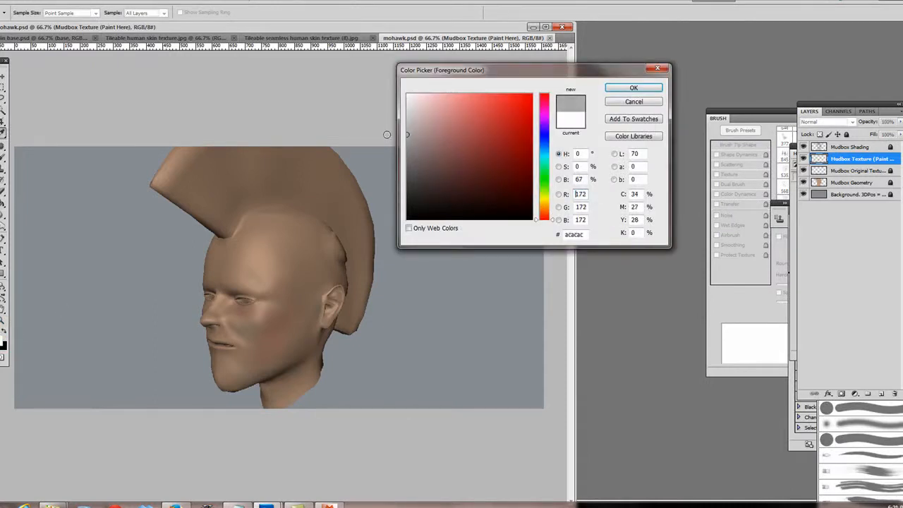
left_click(436, 126)
left_click(430, 117)
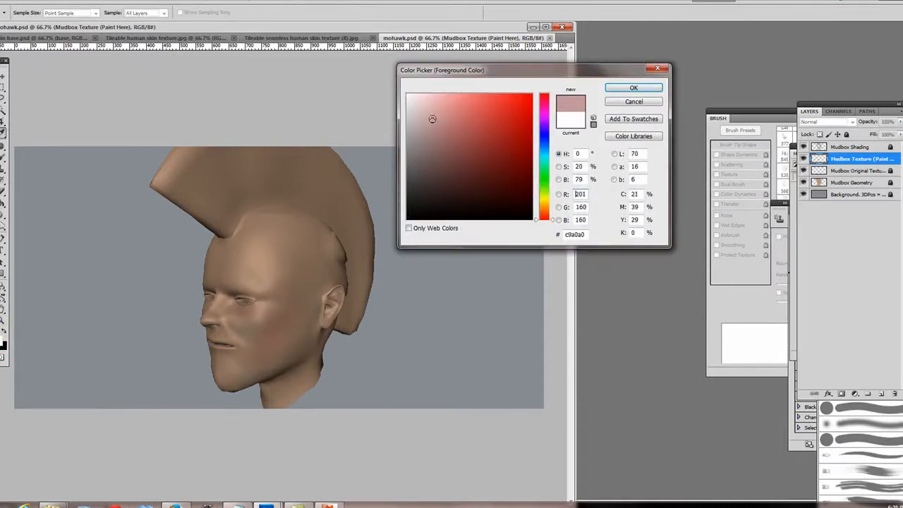
left_click(610, 87)
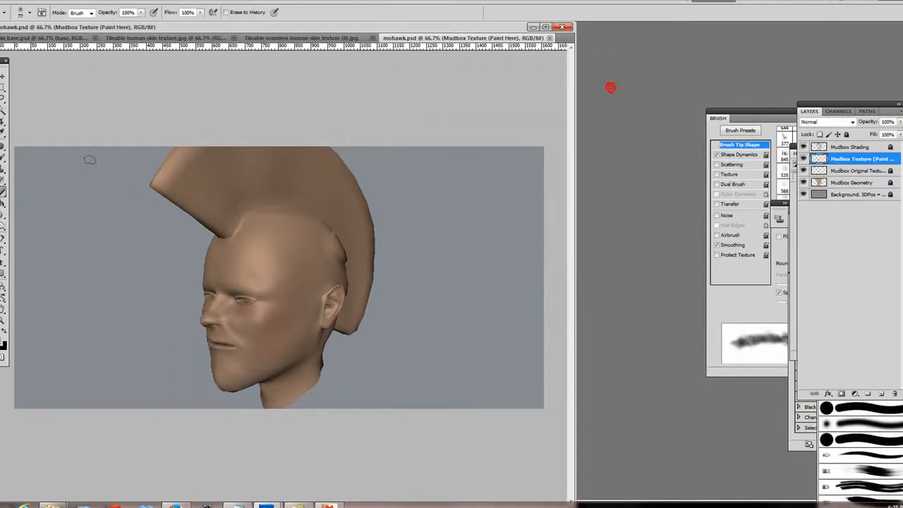
- Paint thin scratch strokes on the forehead, temple and cheek on the Mudbox Texture layer with a 3 px brush
left_click(4, 155)
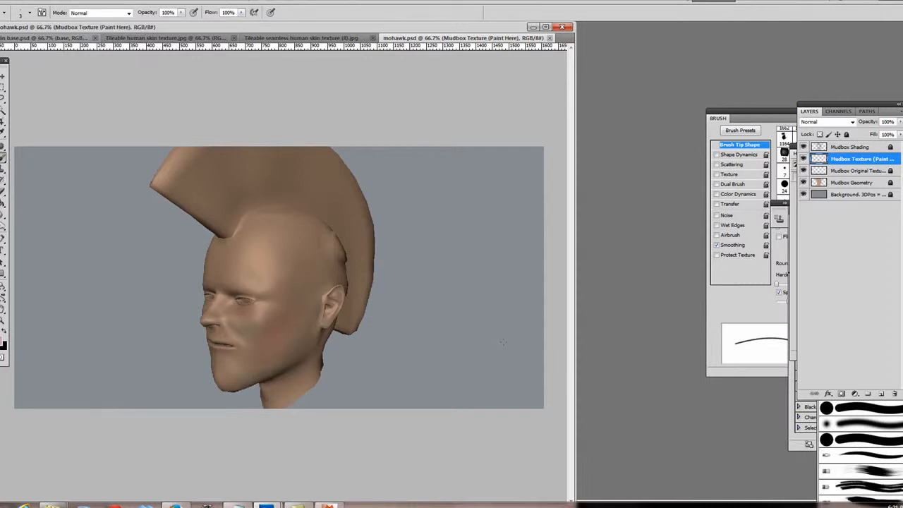
left_click(268, 262)
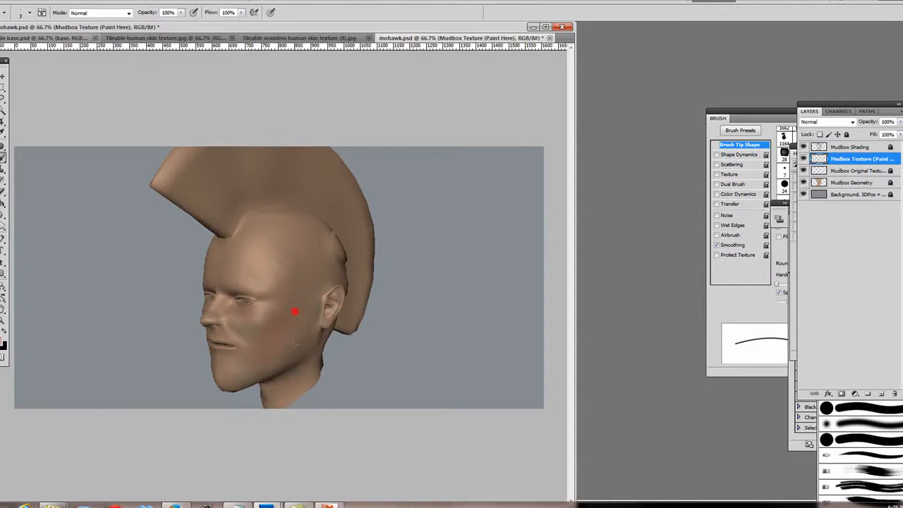
mouse_move(294, 333)
left_mouse_down()
mouse_move(301, 344)
mouse_move(287, 350)
left_mouse_up()
left_click_drag(305, 279, 294, 263)
left_click(275, 260)
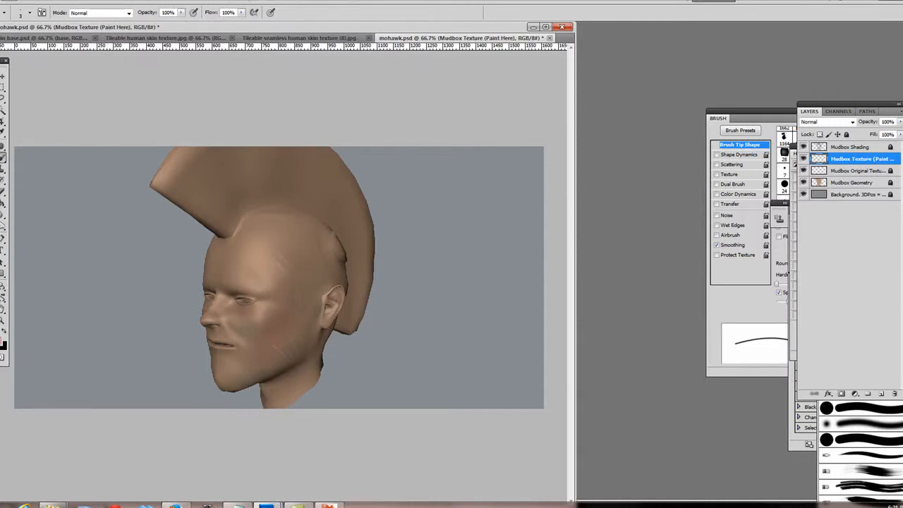
- Save mohawk.psd, return to Mudbox and move the file-watching dialog clear of the head
left_click(10, 2)
left_click(49, 141)
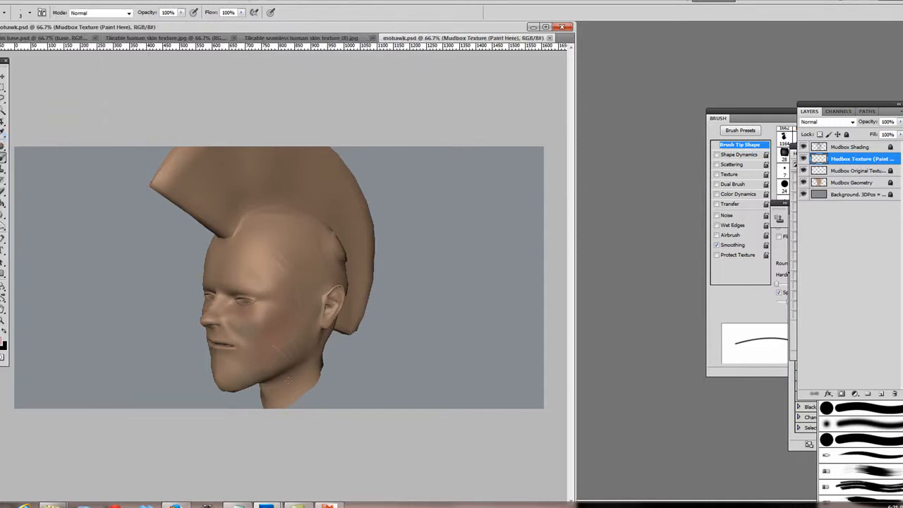
key("alt+Tab")
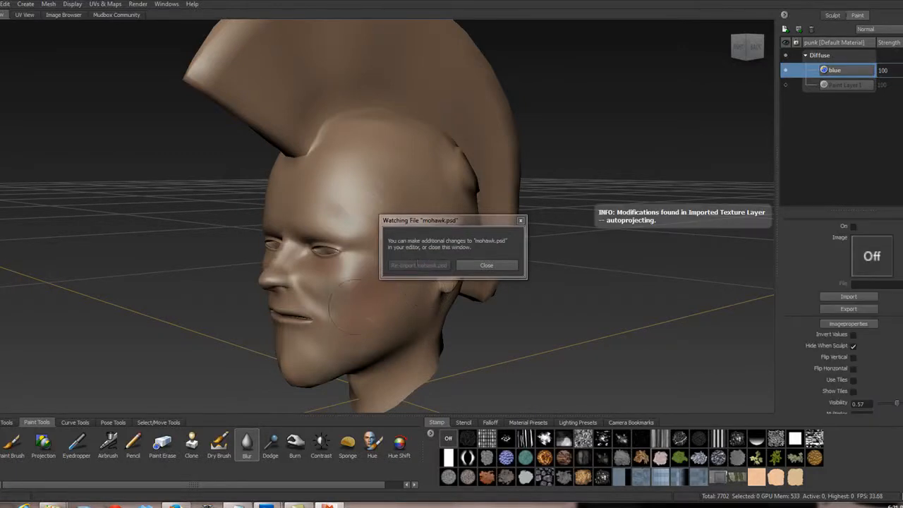
left_click_drag(474, 223, 698, 48)
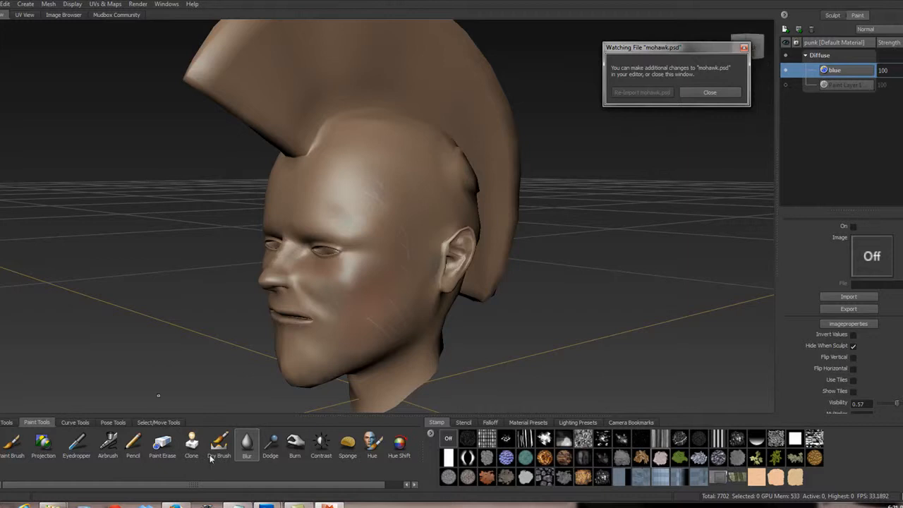
- Switch to Photoshop and bring up the Tileable seamless human skin texture (8) document
mouse_move(267, 505)
left_click(319, 450)
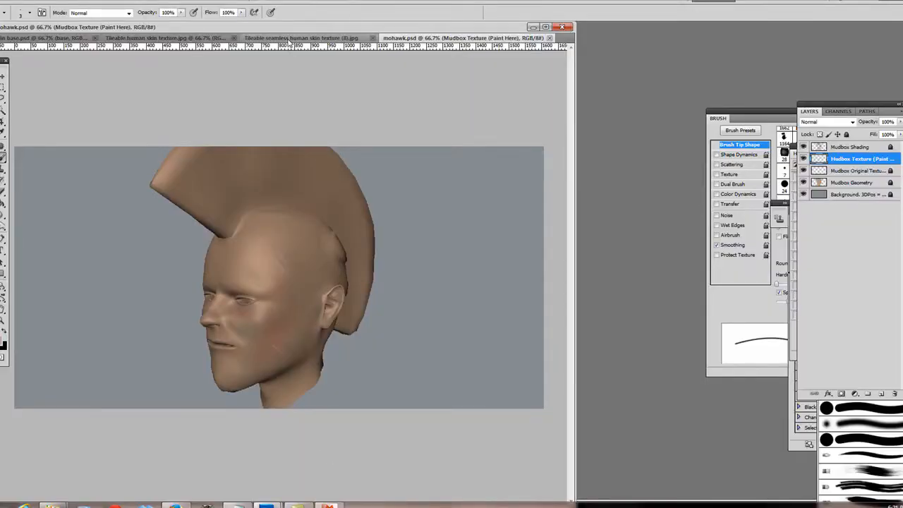
left_click(314, 38)
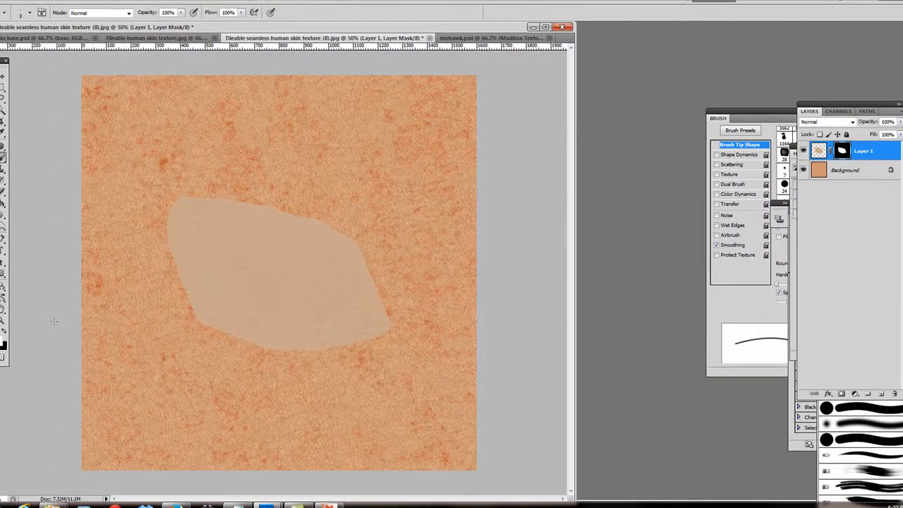
- Choose the 825 px textured tip for the Brush tool
left_click(3, 190)
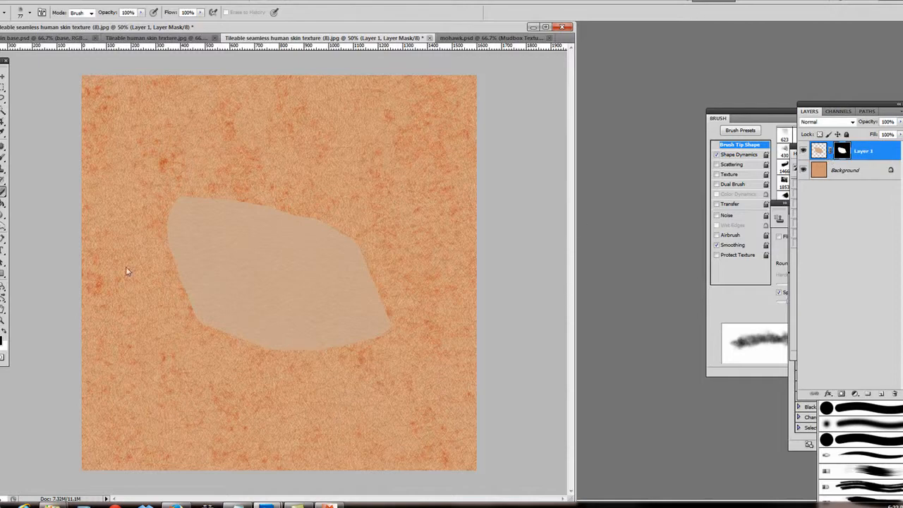
left_click(2, 157)
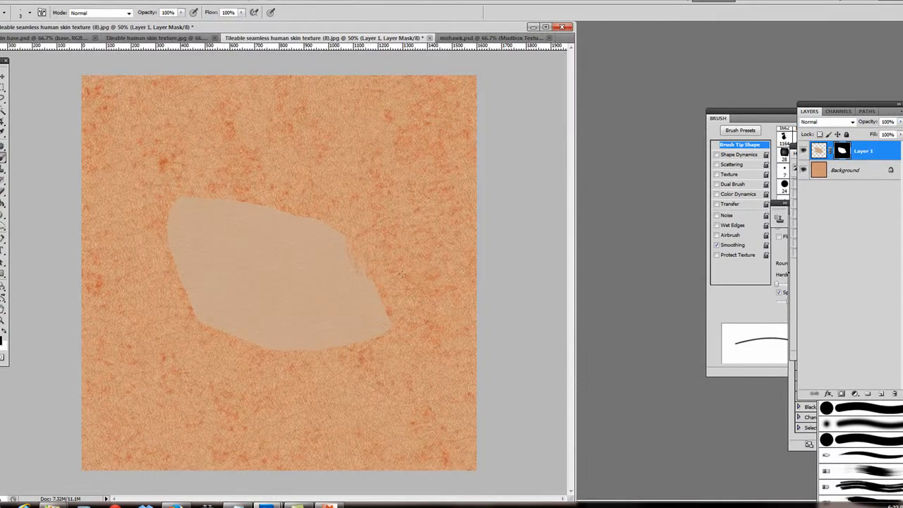
left_click(29, 12)
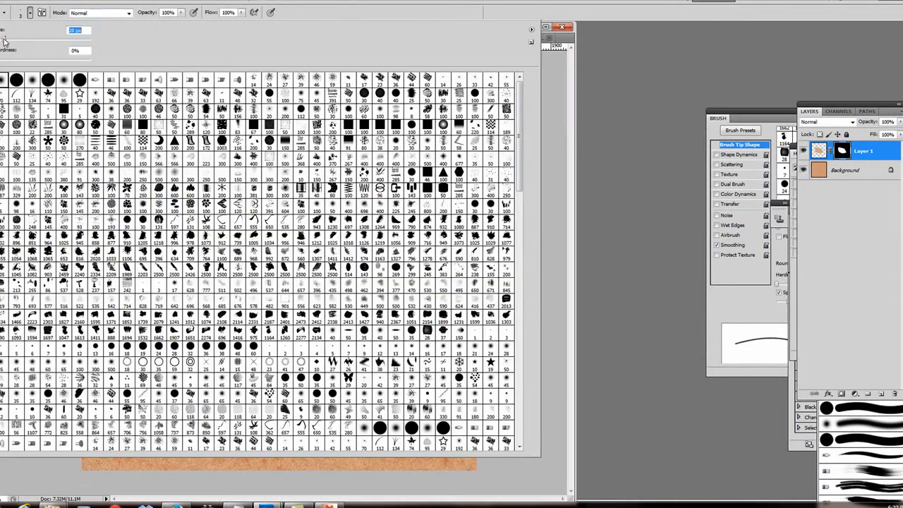
left_click_drag(14, 45, 8, 43)
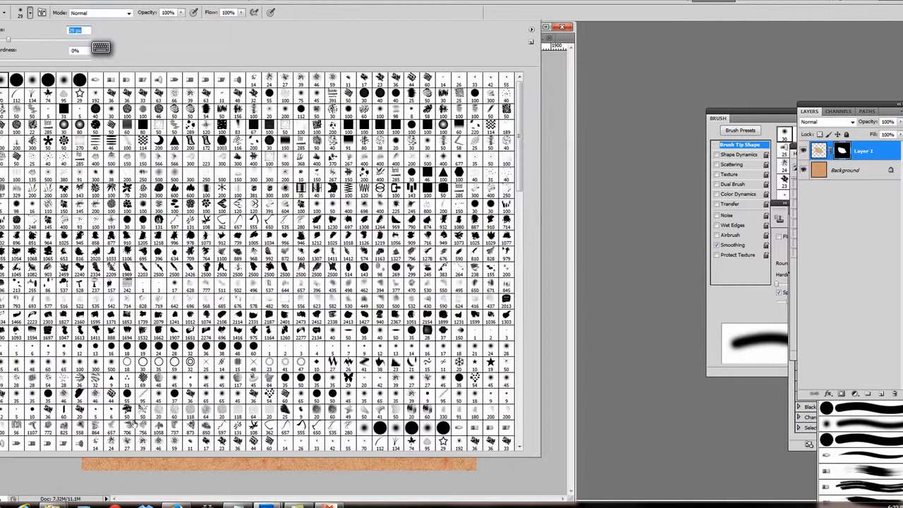
left_click(62, 426)
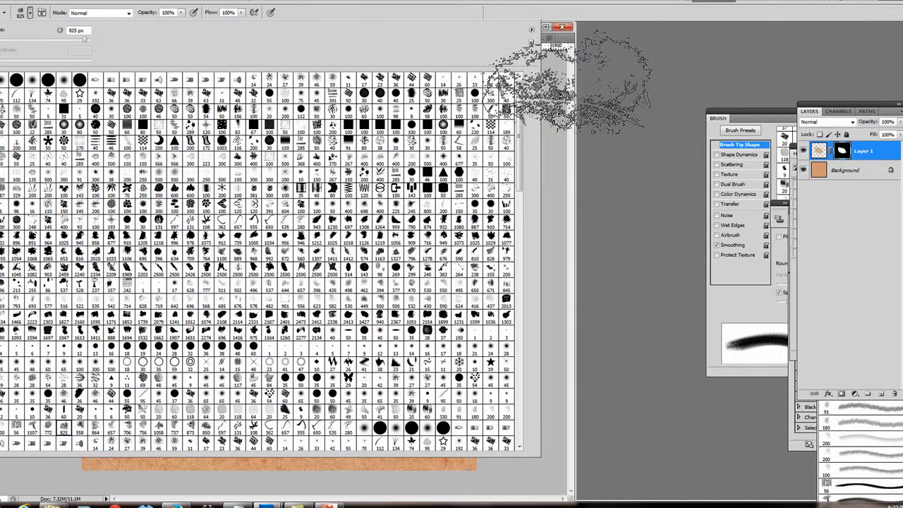
left_click(566, 84)
- Paint black around the pale patch's edges on Layer 1's mask to blend it into the reddish skin texture
left_click(384, 347)
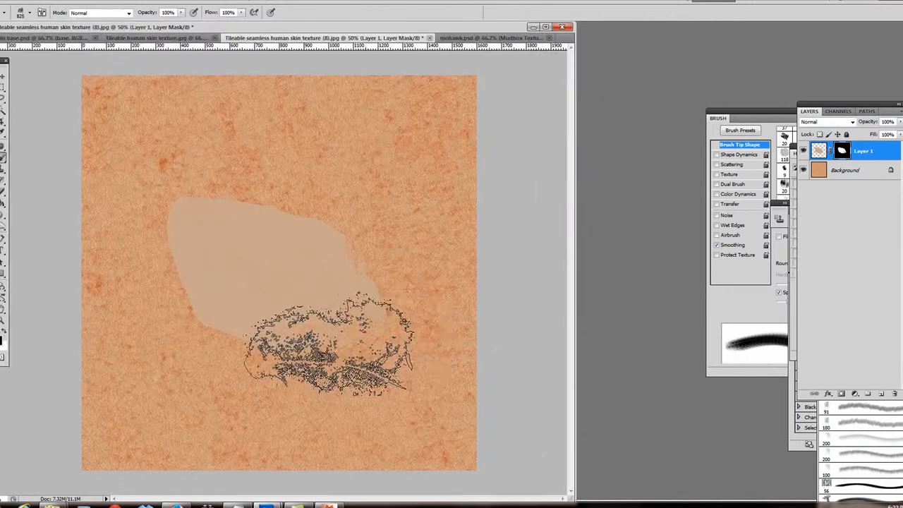
mouse_move(315, 187)
left_mouse_down()
mouse_move(173, 186)
mouse_move(262, 183)
mouse_move(139, 249)
mouse_move(151, 304)
mouse_move(188, 326)
left_mouse_up()
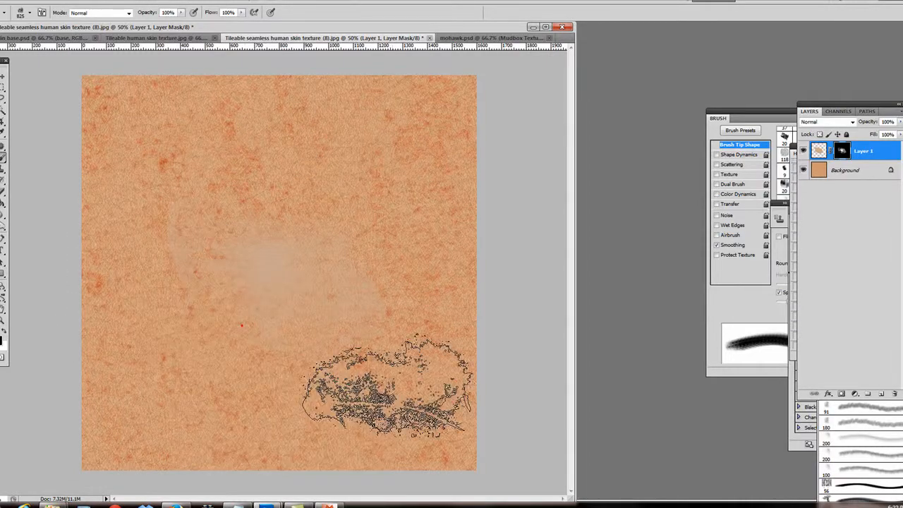
left_click(242, 326)
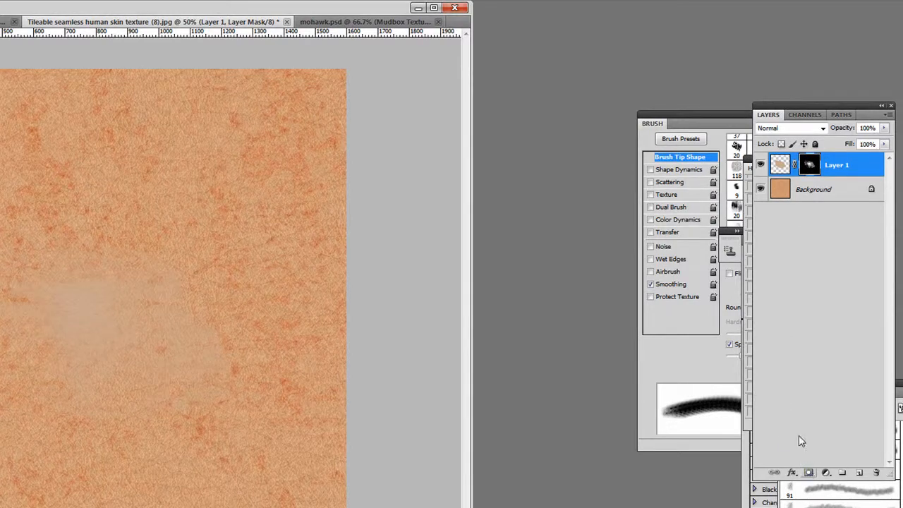
- Bring up the Tileable human skin texture document and copy its selected skin area
left_click(772, 163, "ctrl")
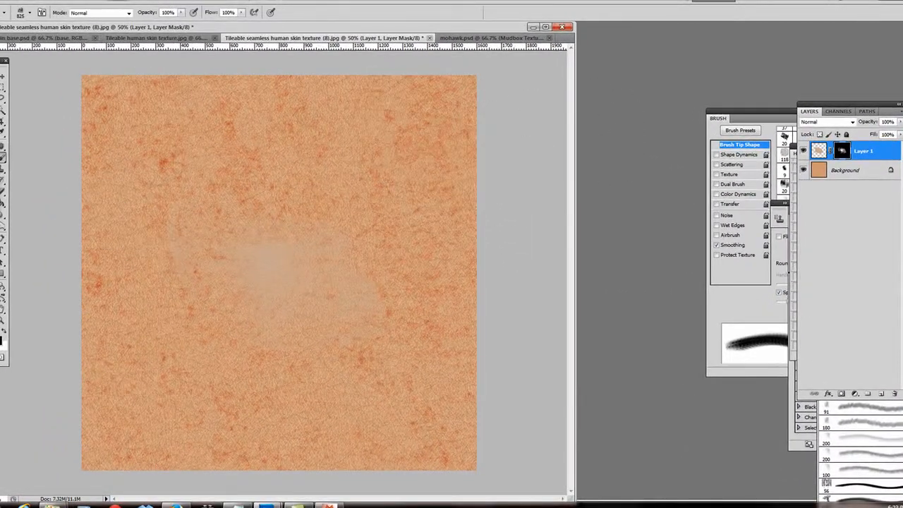
left_click(122, 38)
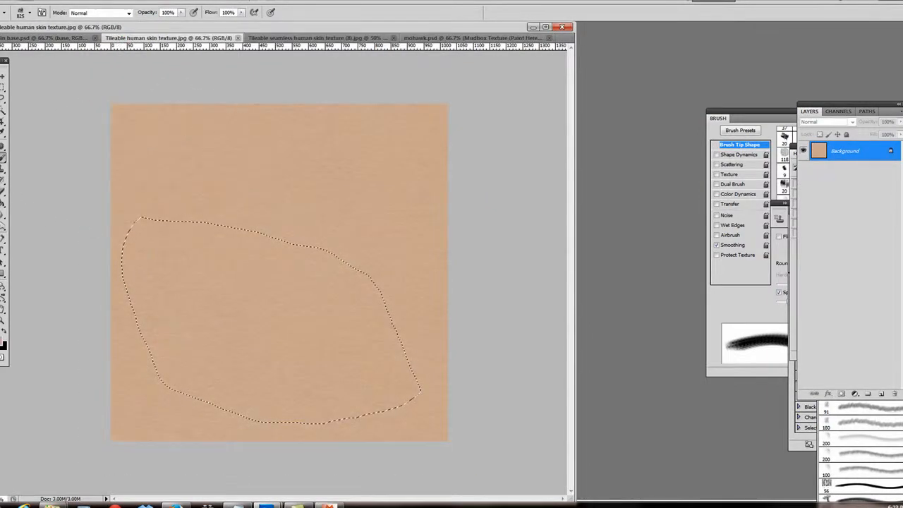
left_click(25, 1)
left_click(56, 63)
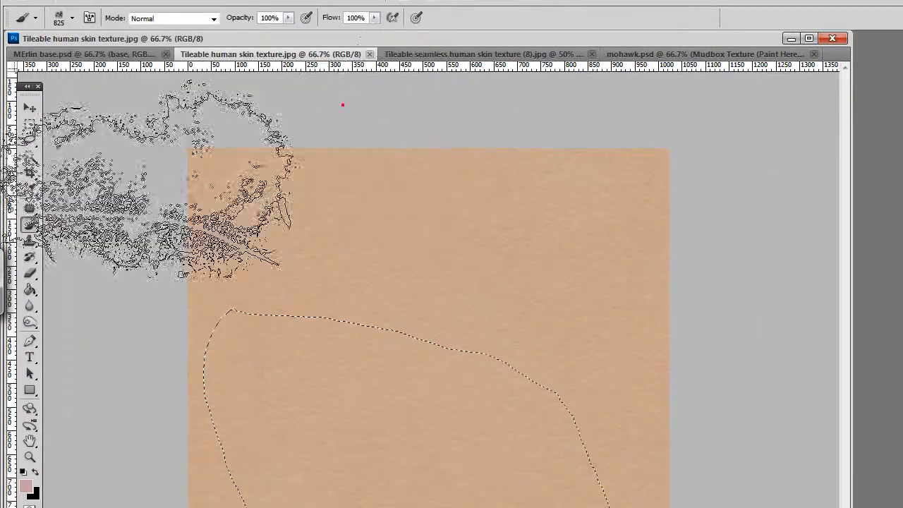
- Lasso a new irregular patch in the upper middle of the Tileable human skin texture and copy it
key("l")
mouse_move(335, 284)
left_mouse_down()
mouse_move(537, 262)
mouse_move(504, 389)
left_mouse_up()
left_click_drag(339, 288, 337, 285)
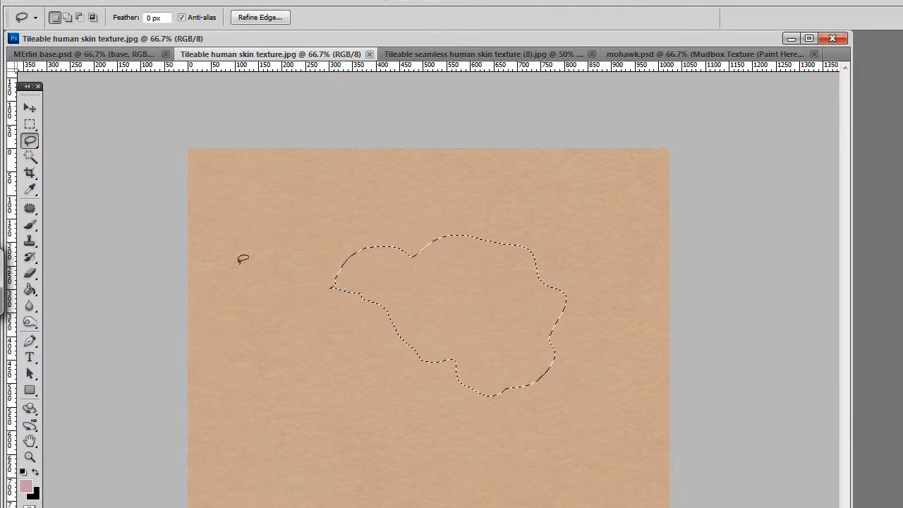
left_click(70, 1)
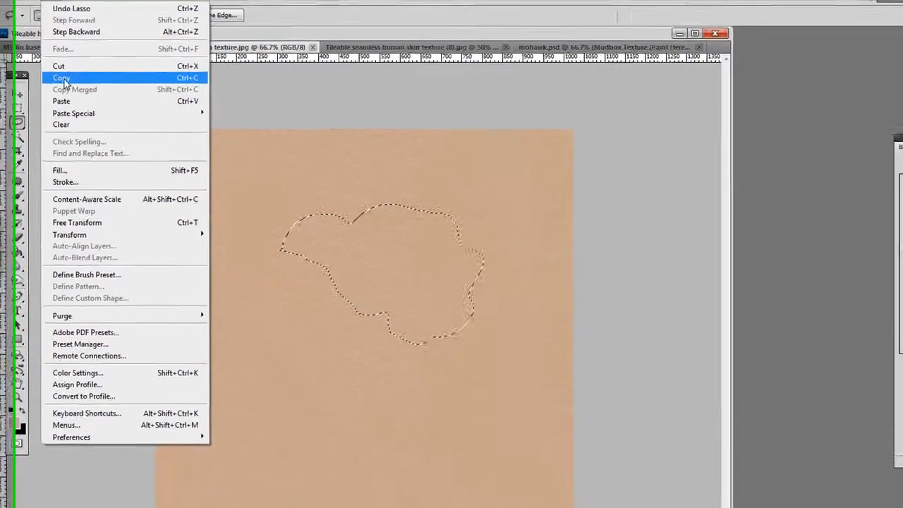
left_click(81, 91)
- Paste the copied patch into the Tileable seamless human skin texture (8) document and move it above the blended pale area
left_click(457, 38)
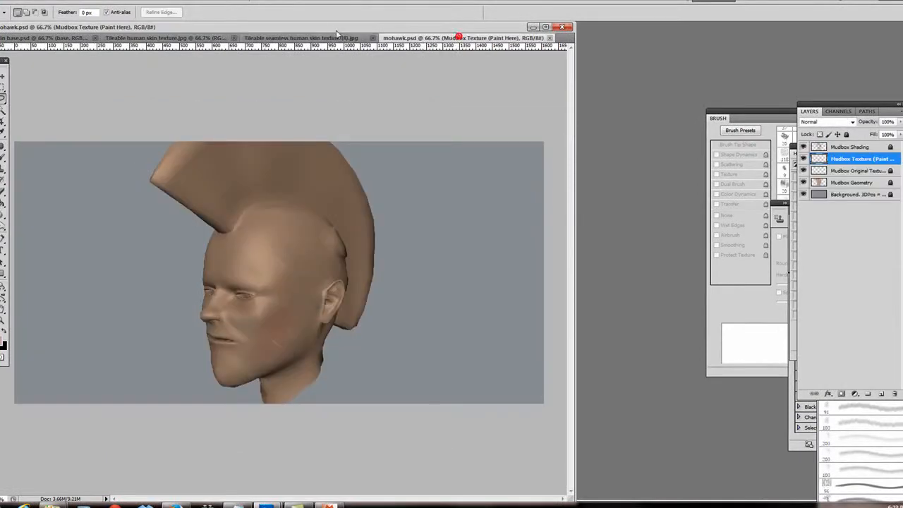
left_click(338, 38)
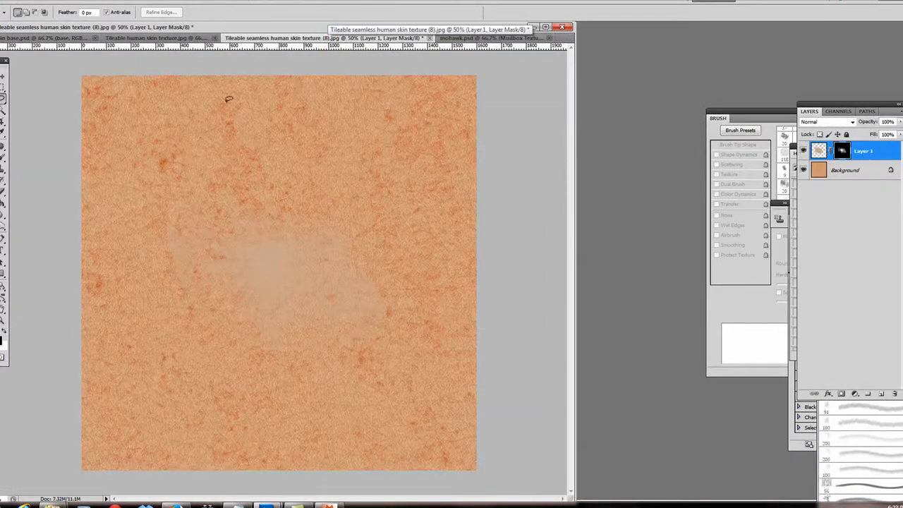
left_click(27, 2)
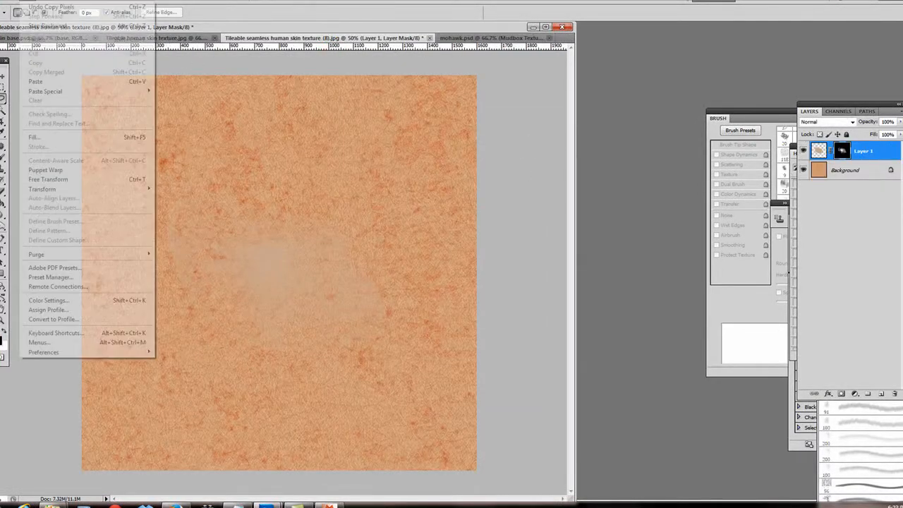
left_click(50, 80)
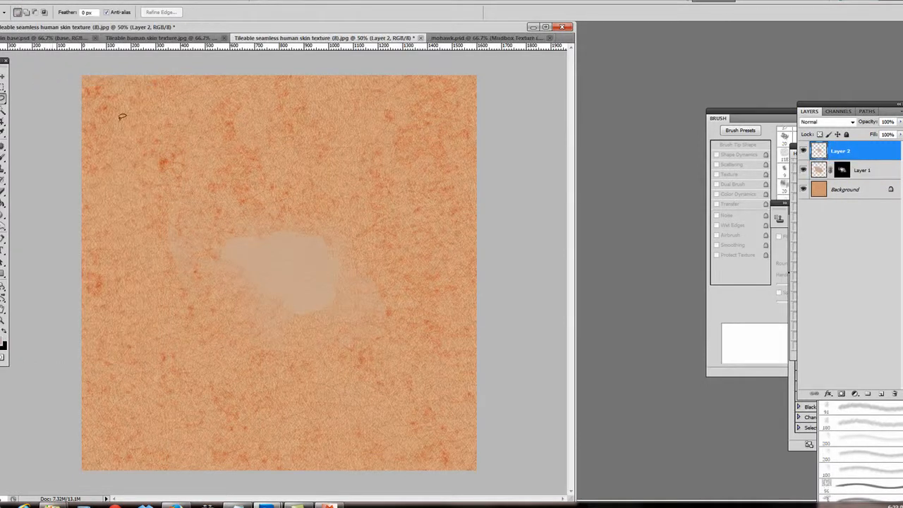
key("v")
left_click_drag(305, 264, 326, 141)
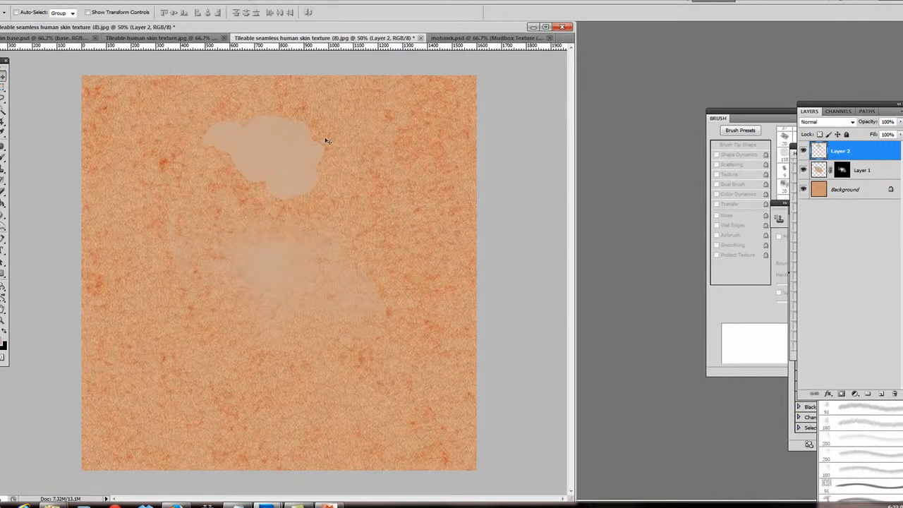
- Select the pasted patch with the Magic Wand and add a layer mask to Layer 2 from that selection
left_click(3, 105)
left_click(266, 158)
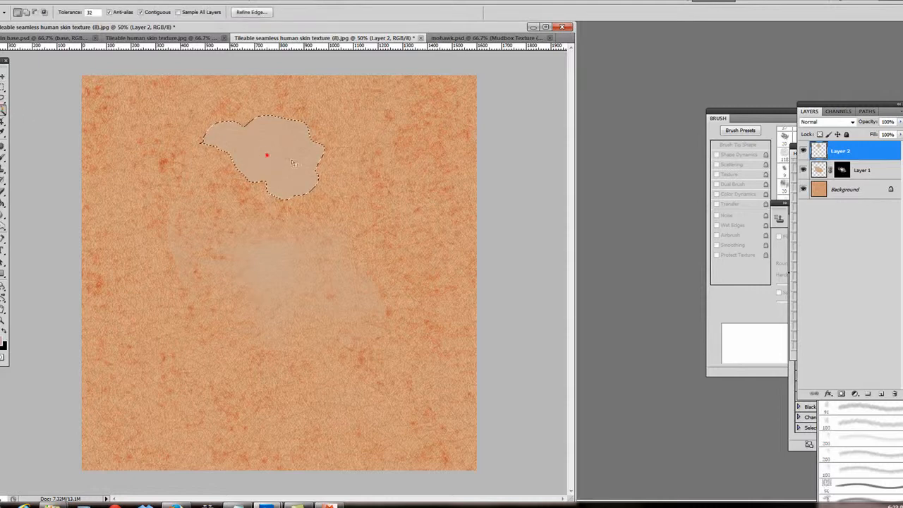
left_click(841, 394)
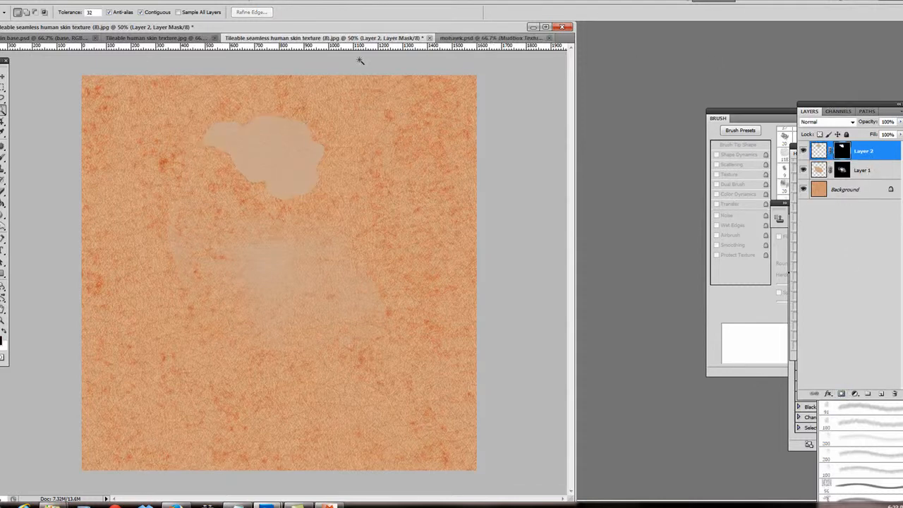
- Paint black over the patch's edges on Layer 2's mask with the 825 px textured brush to blend it into the reddish skin
left_click(3, 157)
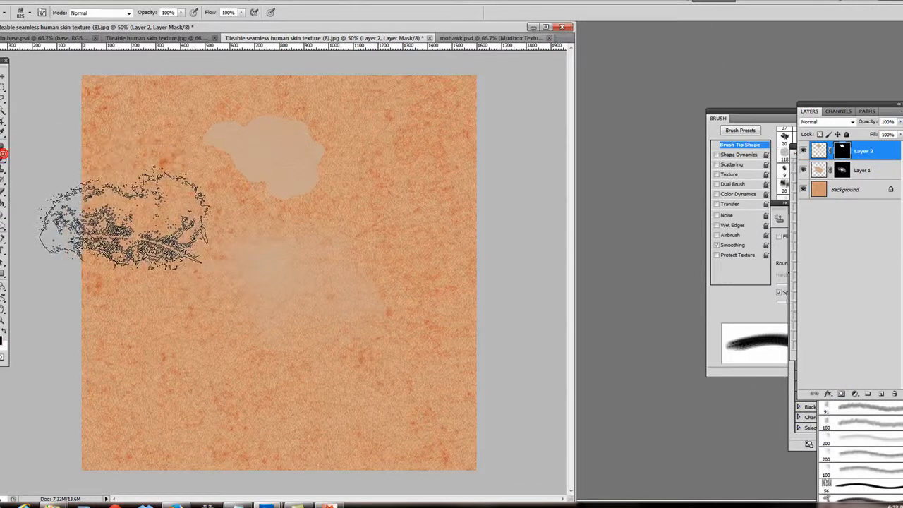
mouse_move(321, 104)
left_mouse_down()
mouse_move(358, 101)
mouse_move(317, 83)
left_mouse_up()
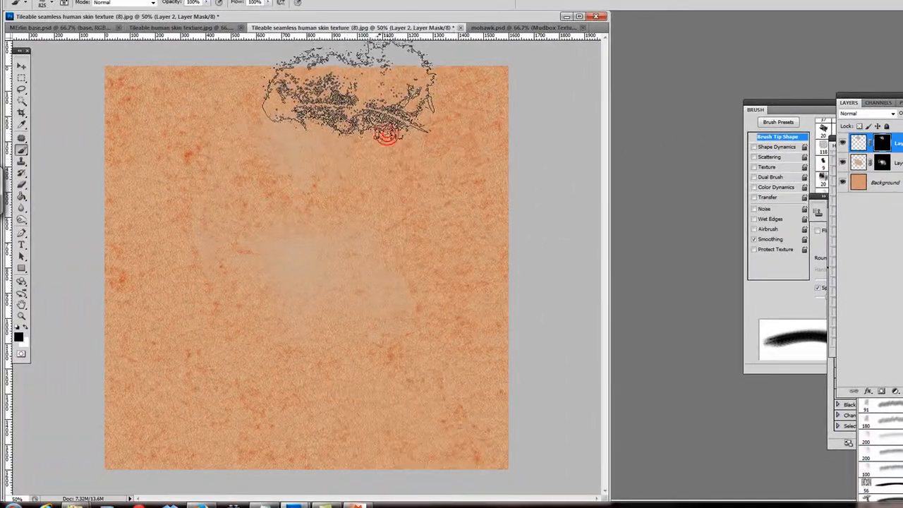
left_click(343, 75)
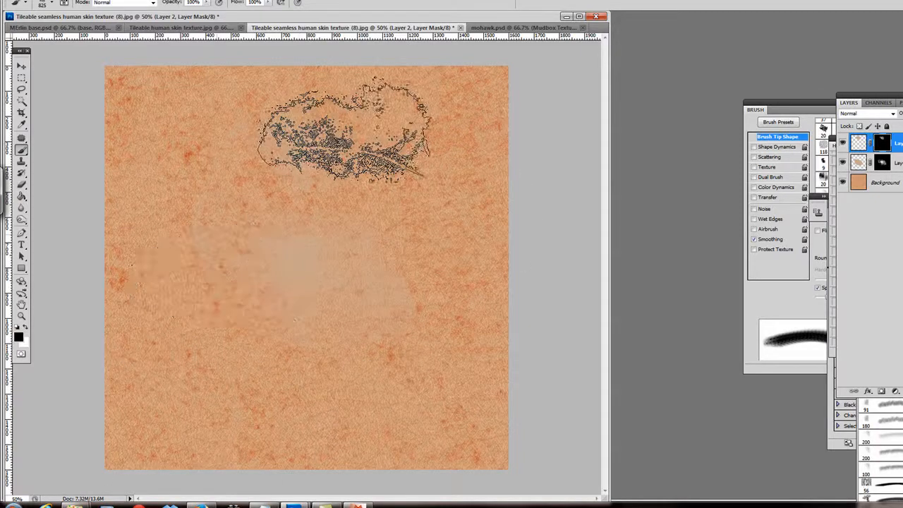